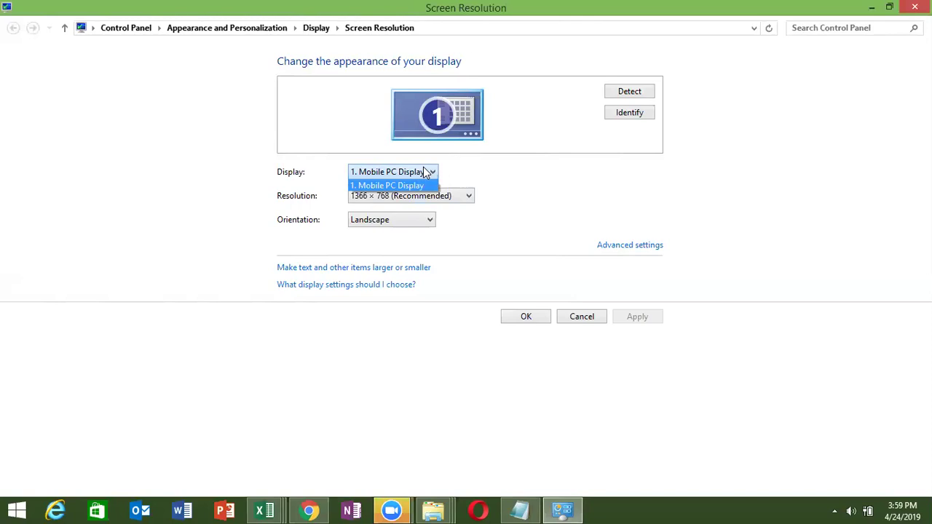
Set the Mobile PC Display's resolution to 1280 × 720 and apply it
{"action": "left_click", "coordinate": [471, 173]}
{"action": "left_click", "coordinate": [437, 190]}
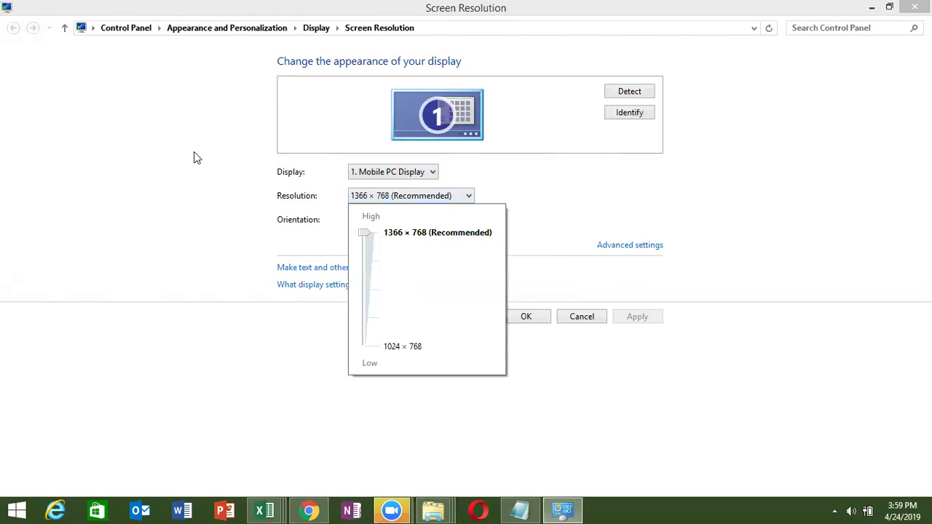
{"action": "left_click", "coordinate": [366, 266]}
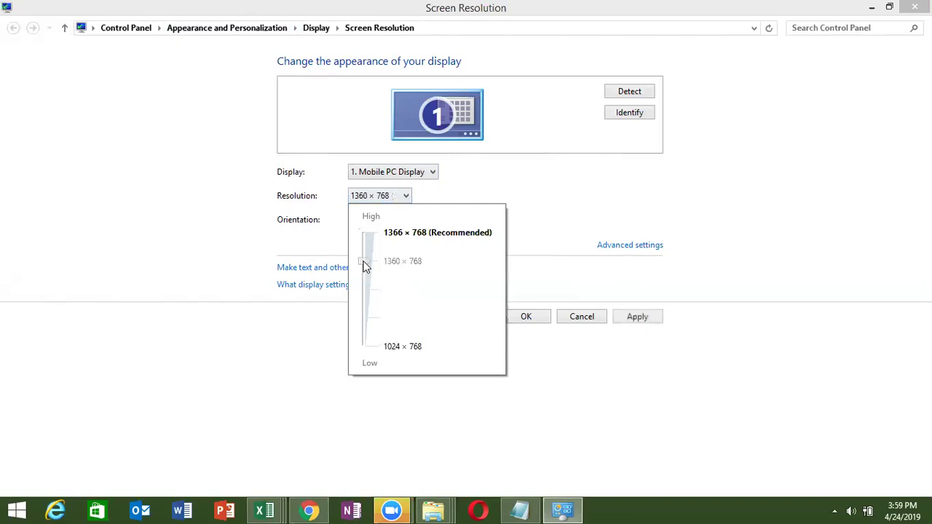
{"action": "left_click_drag", "start_coordinate": [366, 266], "coordinate": [368, 337]}
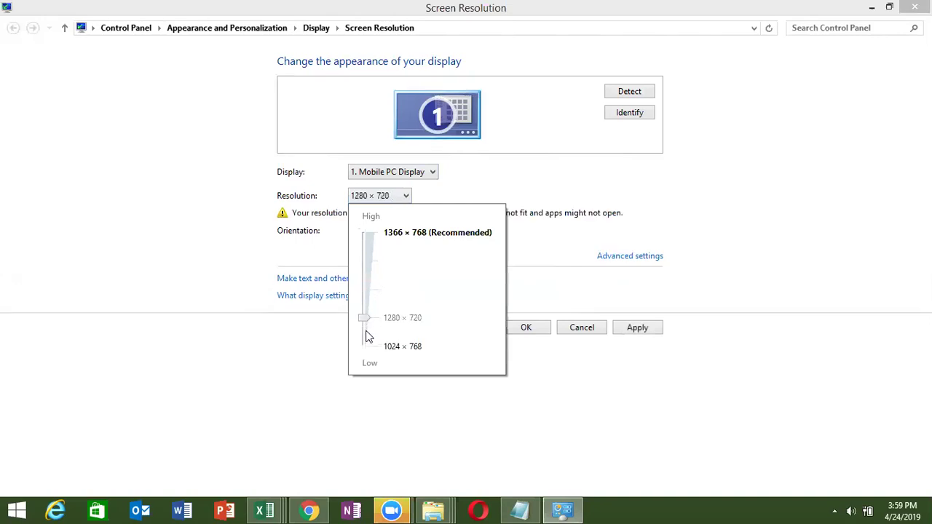
{"action": "left_click", "coordinate": [561, 408]}
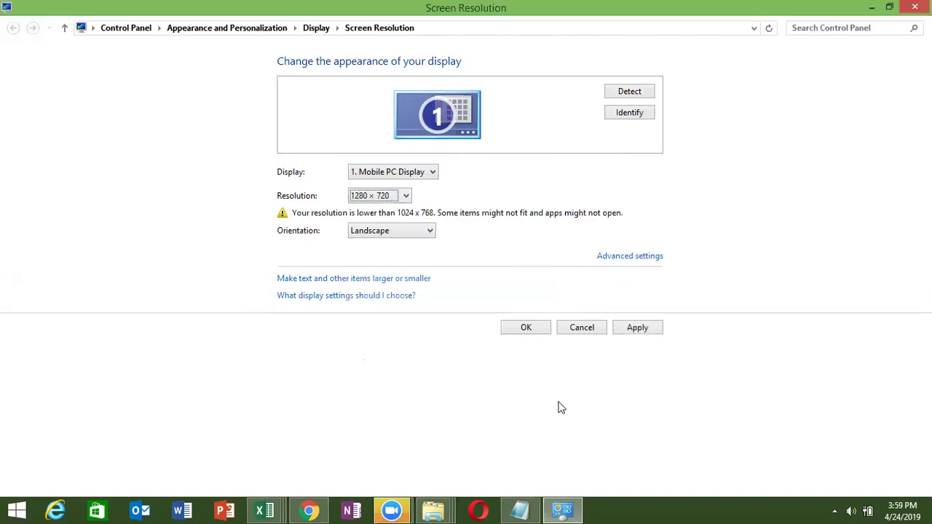
{"action": "left_click", "coordinate": [633, 338]}
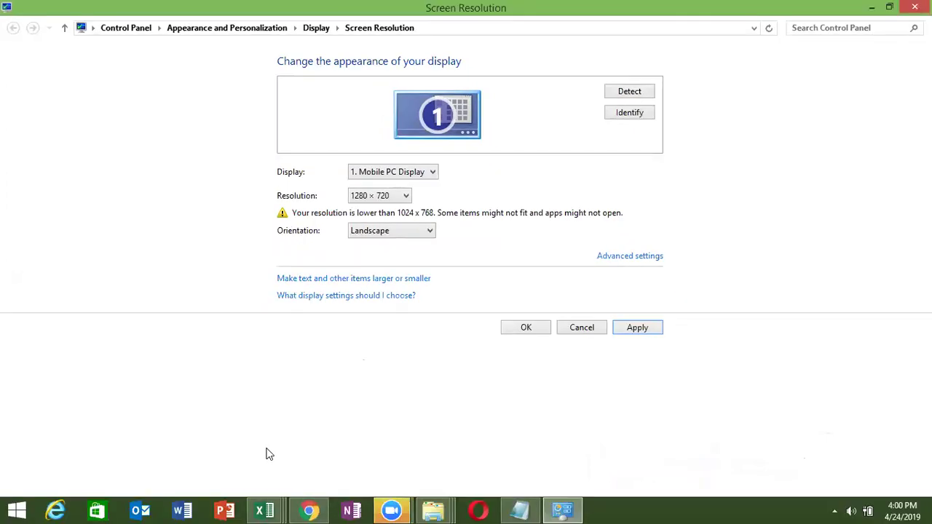
Set the display resolution to the recommended 1366 × 768 and apply it
{"action": "left_click", "coordinate": [407, 196]}
{"action": "left_click", "coordinate": [366, 237]}
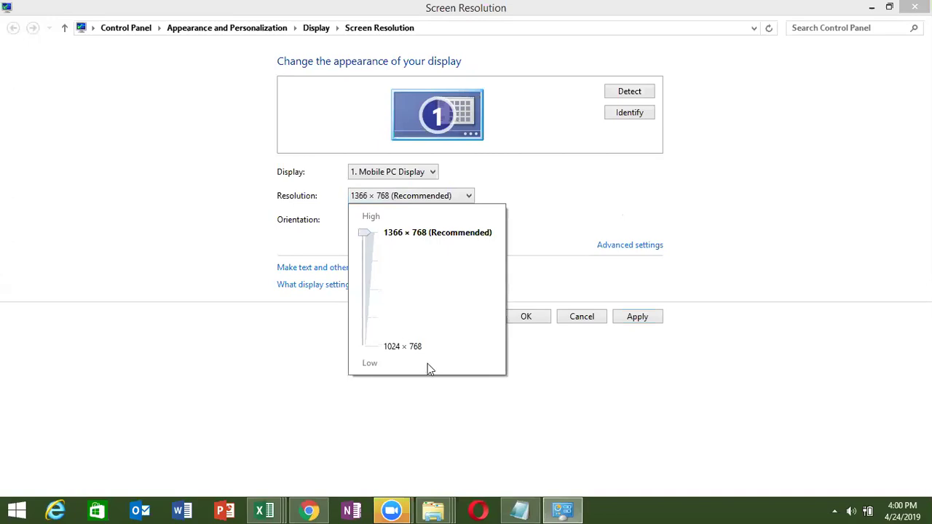
{"action": "left_click", "coordinate": [399, 413]}
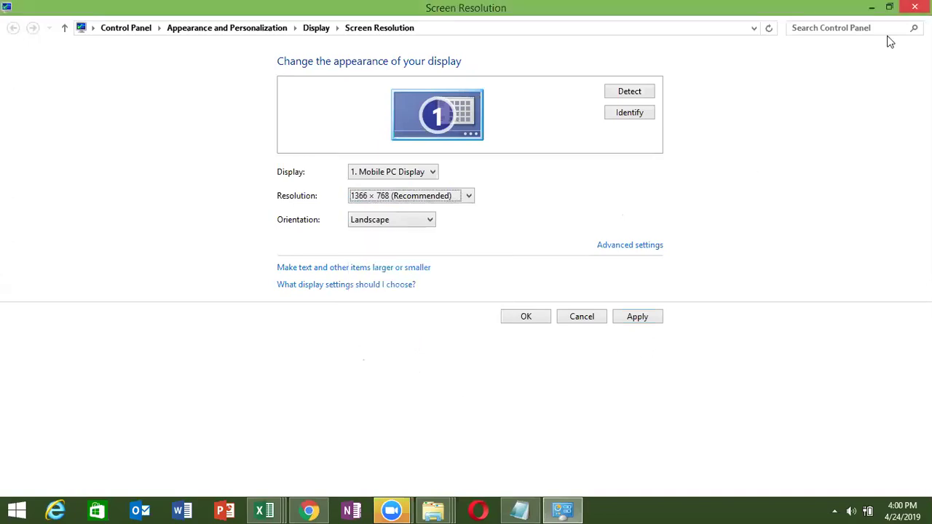
{"action": "left_click", "coordinate": [629, 319]}
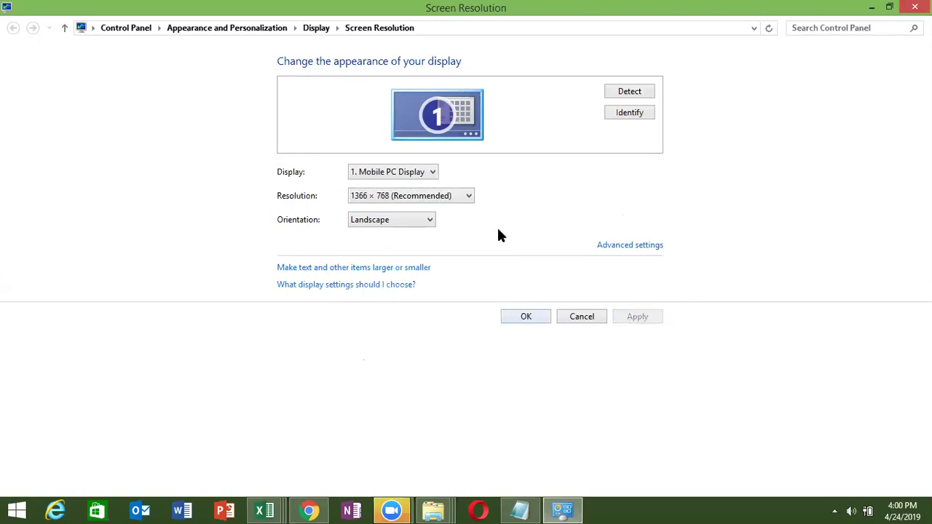
Preview the Portrait orientation twice, returning to Landscape each time, and close the screen resolution settings
{"action": "left_click", "coordinate": [430, 222]}
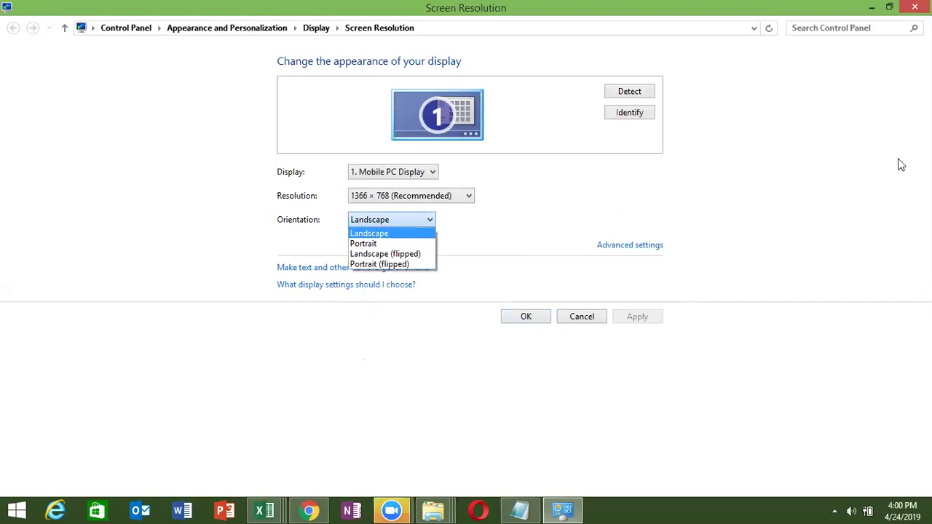
{"action": "left_click", "coordinate": [403, 243]}
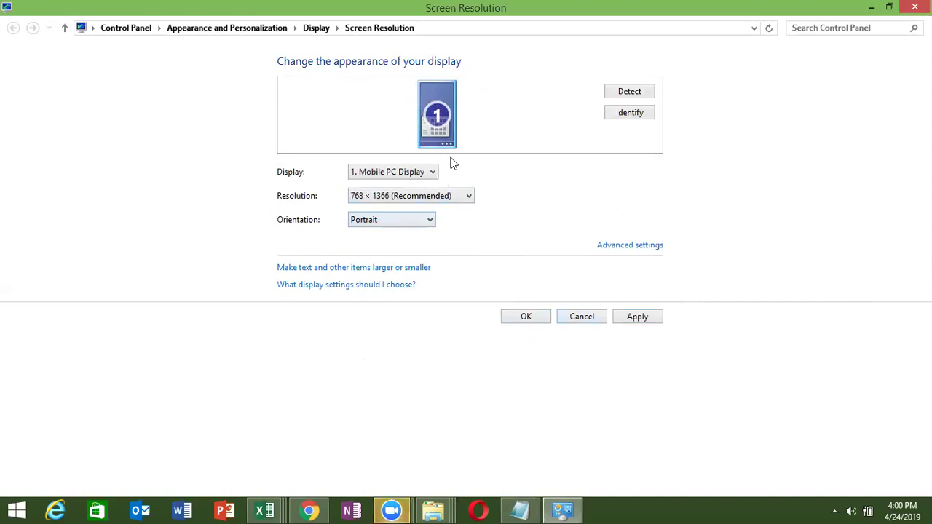
{"action": "left_click", "coordinate": [374, 223]}
{"action": "left_click", "coordinate": [374, 234]}
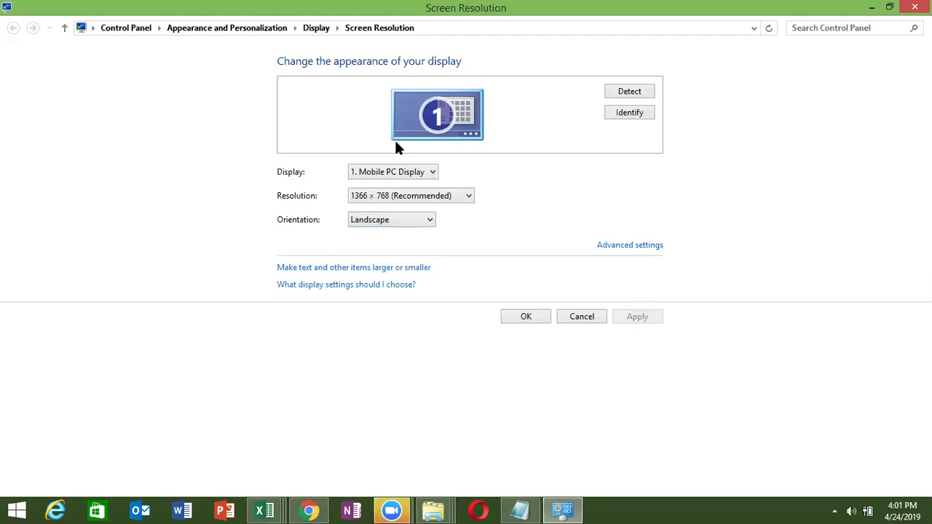
{"action": "left_click", "coordinate": [384, 219]}
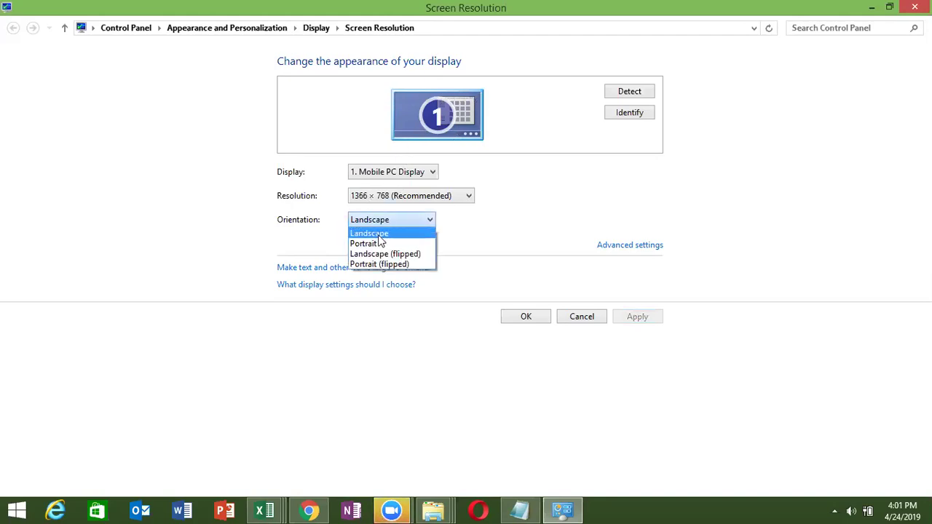
{"action": "left_click", "coordinate": [378, 244]}
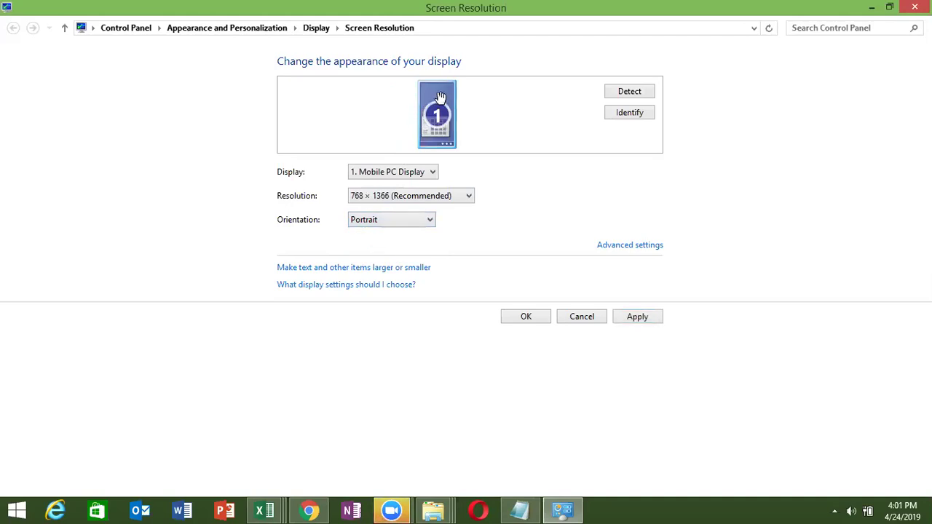
{"action": "left_click", "coordinate": [378, 222]}
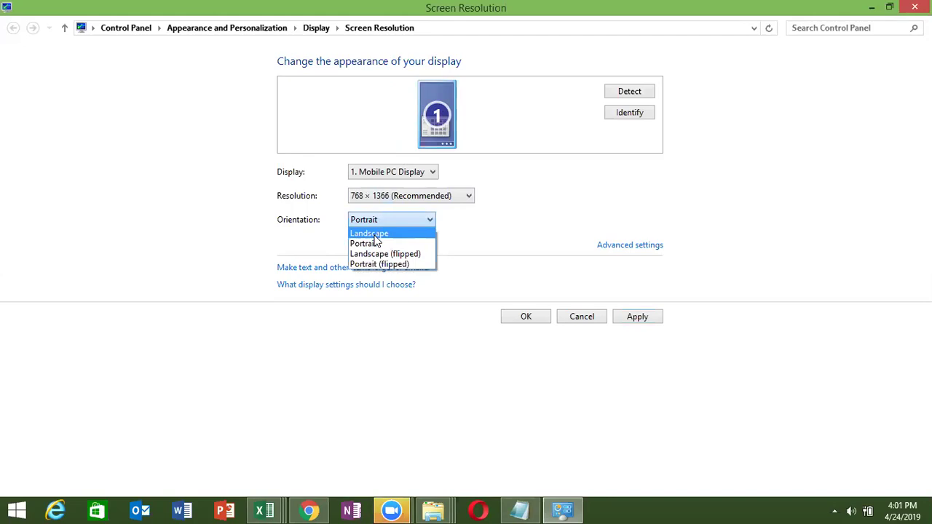
{"action": "left_click", "coordinate": [378, 232]}
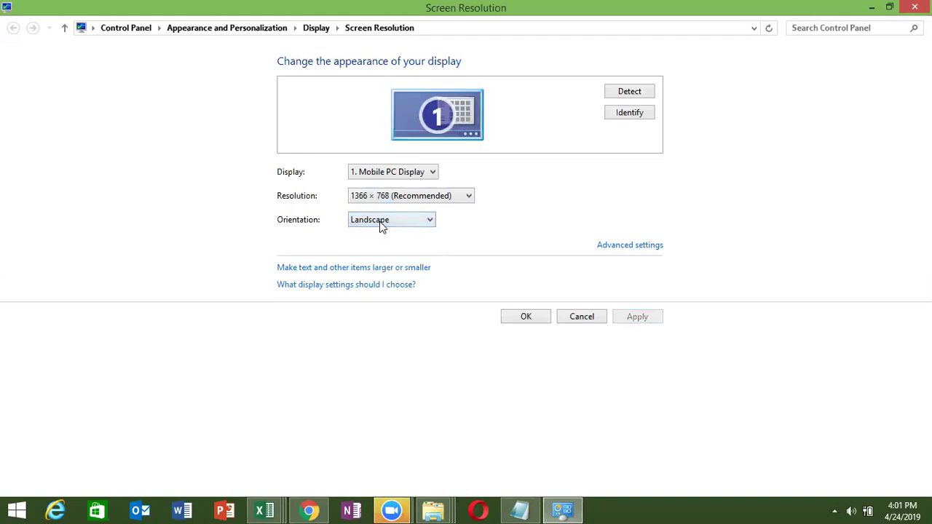
{"action": "left_click", "coordinate": [380, 224]}
{"action": "left_click", "coordinate": [379, 221]}
{"action": "key", "text": "alt+F4"}
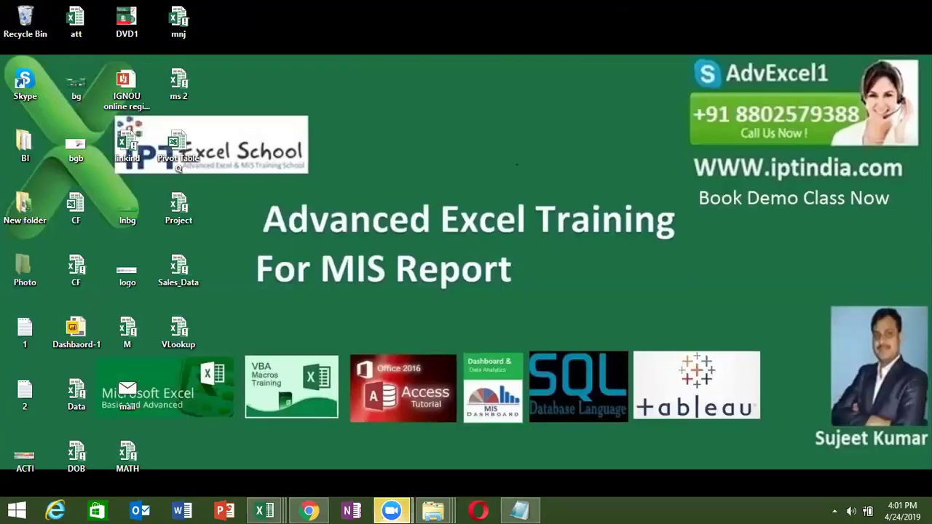
Reopen the screen resolution settings from the desktop and look at the available orientation options
{"action": "right_click", "coordinate": [489, 97]}
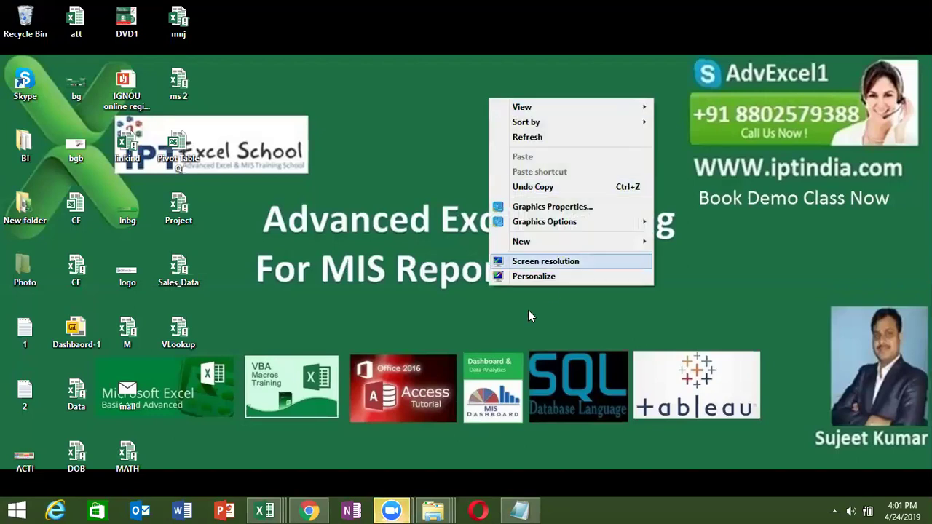
{"action": "left_click", "coordinate": [528, 267]}
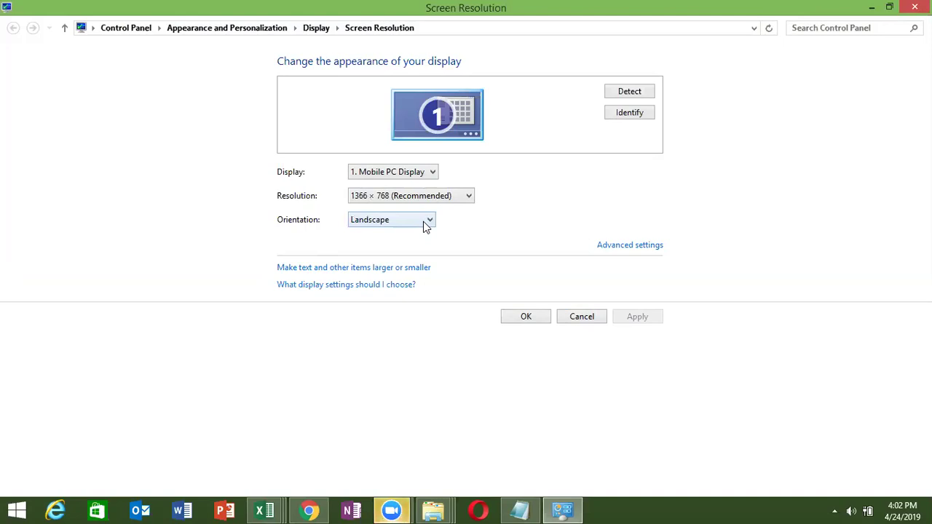
{"action": "left_click", "coordinate": [423, 221]}
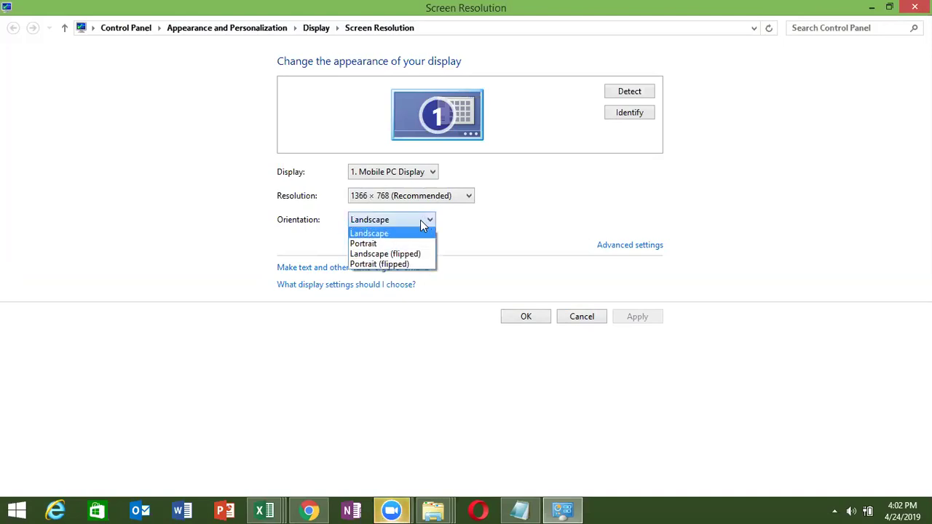
{"action": "left_click", "coordinate": [460, 226]}
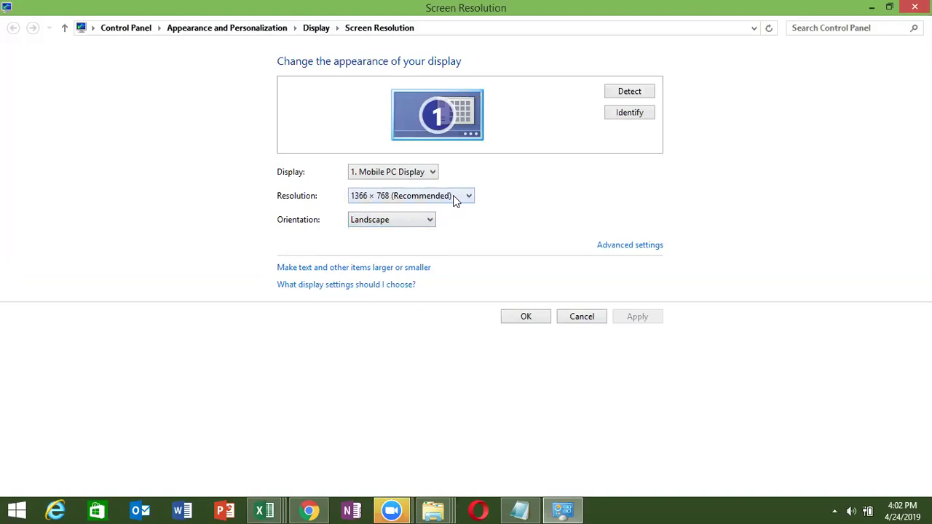
Examine the available screen resolutions and the display adapter's advanced properties, closing the settings when done
{"action": "left_click", "coordinate": [378, 204]}
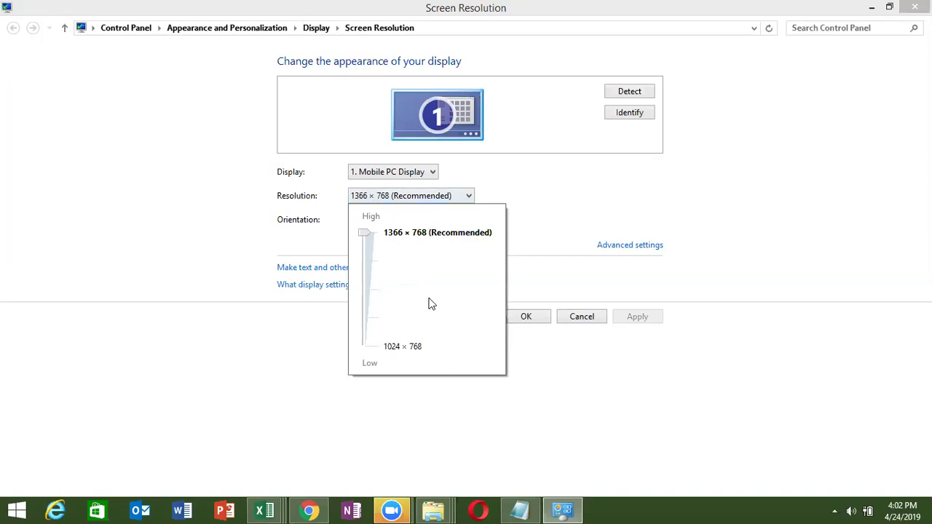
{"action": "left_click", "coordinate": [552, 241]}
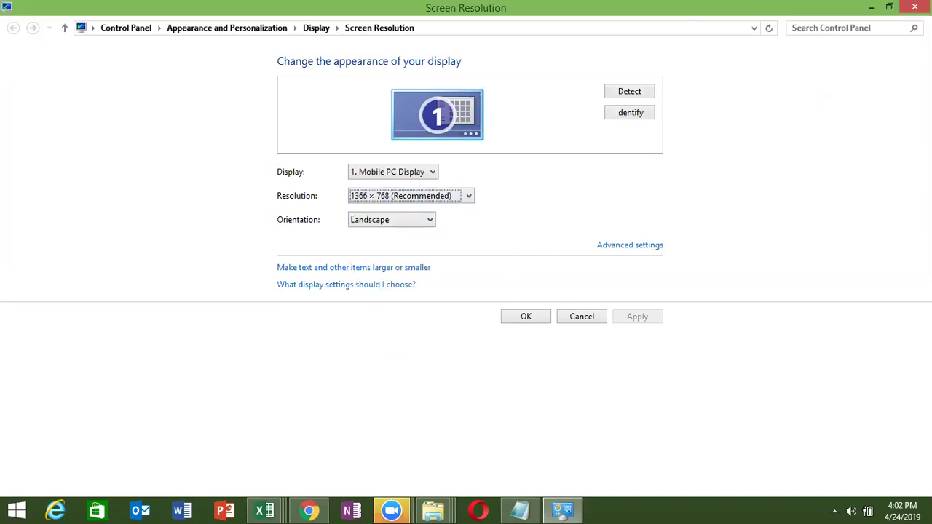
{"action": "left_click", "coordinate": [629, 246]}
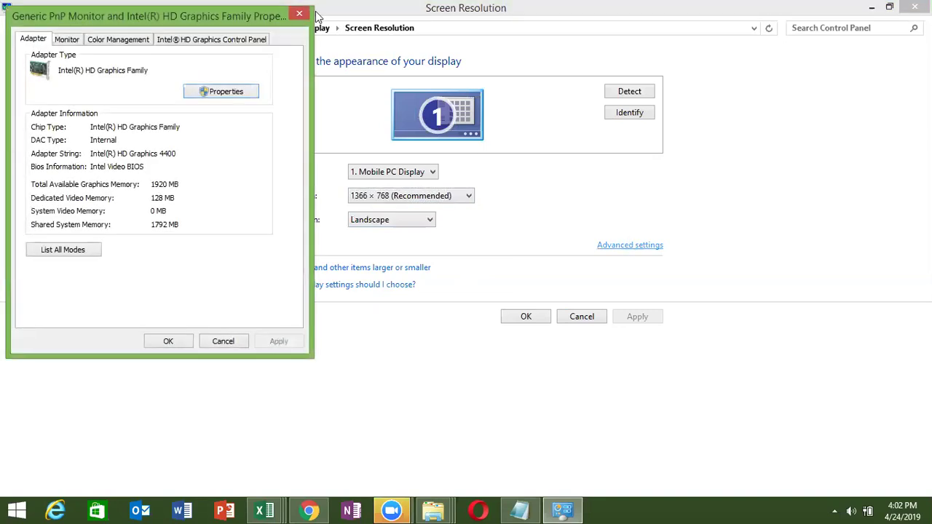
{"action": "left_click", "coordinate": [301, 16]}
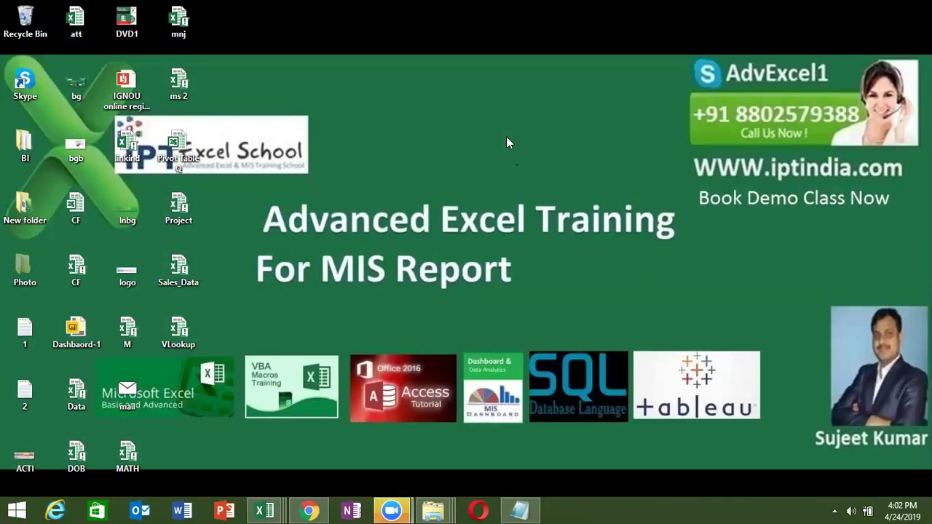
Open the desktop's personalization settings and look through the available themes
{"action": "right_click", "coordinate": [506, 137]}
{"action": "left_click", "coordinate": [550, 315]}
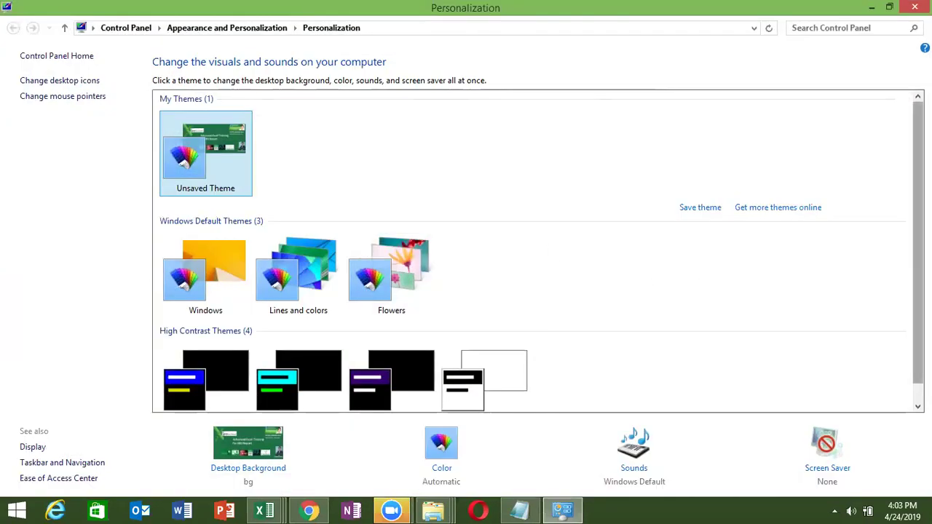
{"action": "scroll", "coordinate": [537, 251], "scroll_direction": "down", "scroll_amount": 1}
{"action": "scroll", "coordinate": [489, 143], "scroll_direction": "up", "scroll_amount": 1}
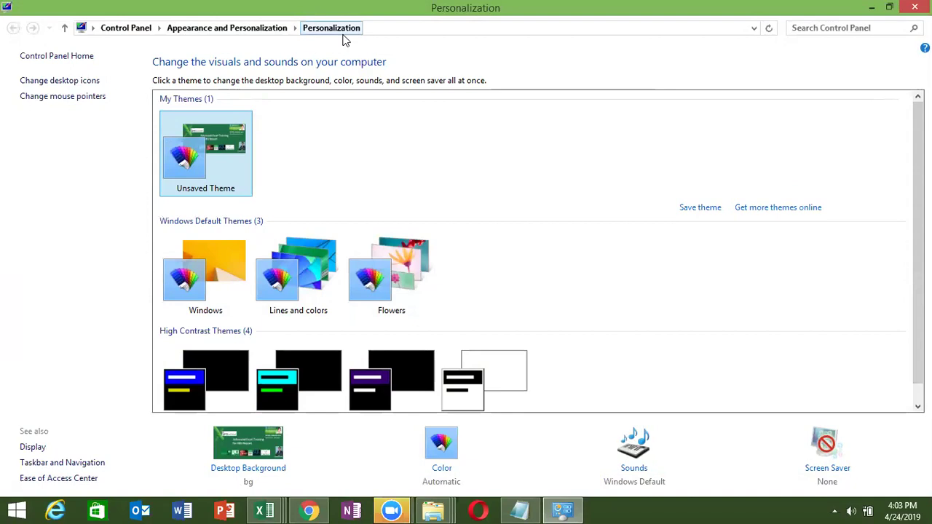
Open the desktop background settings and view the available picture locations
{"action": "left_click", "coordinate": [250, 470]}
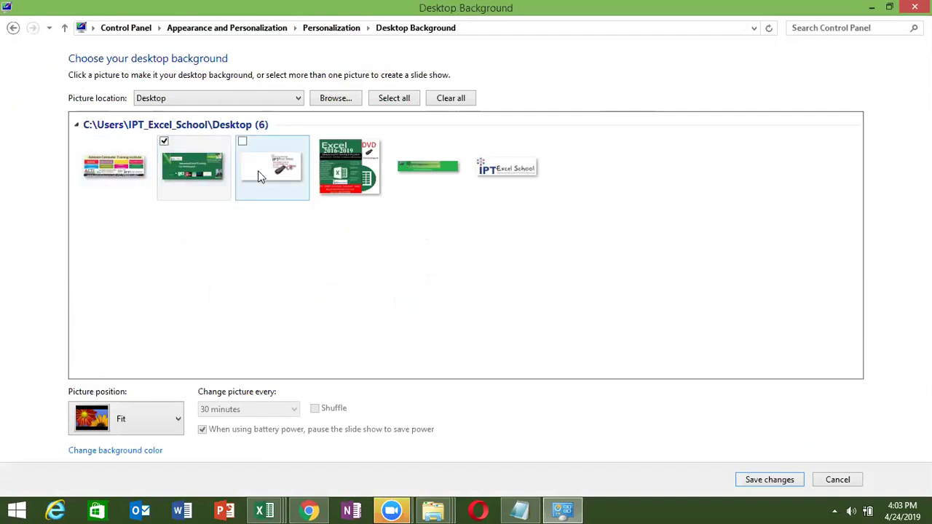
{"action": "left_click", "coordinate": [205, 104]}
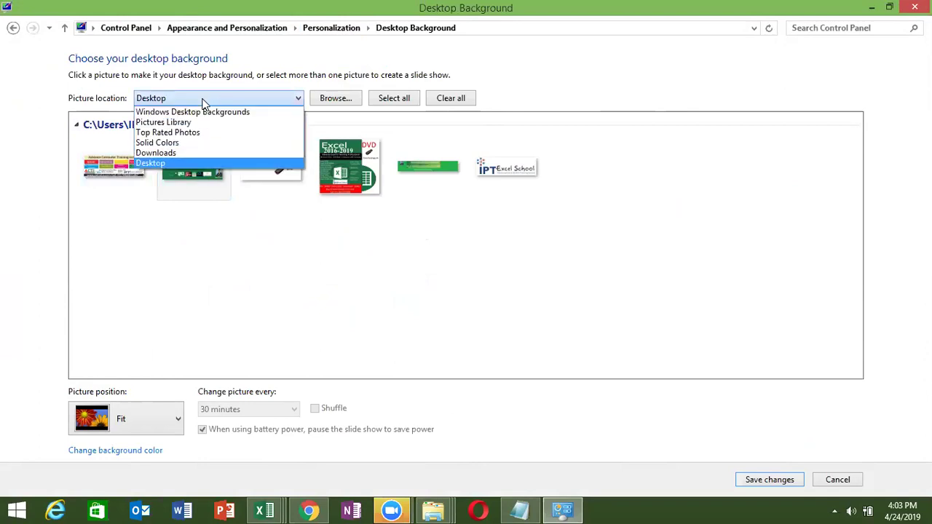
{"action": "left_click", "coordinate": [205, 104]}
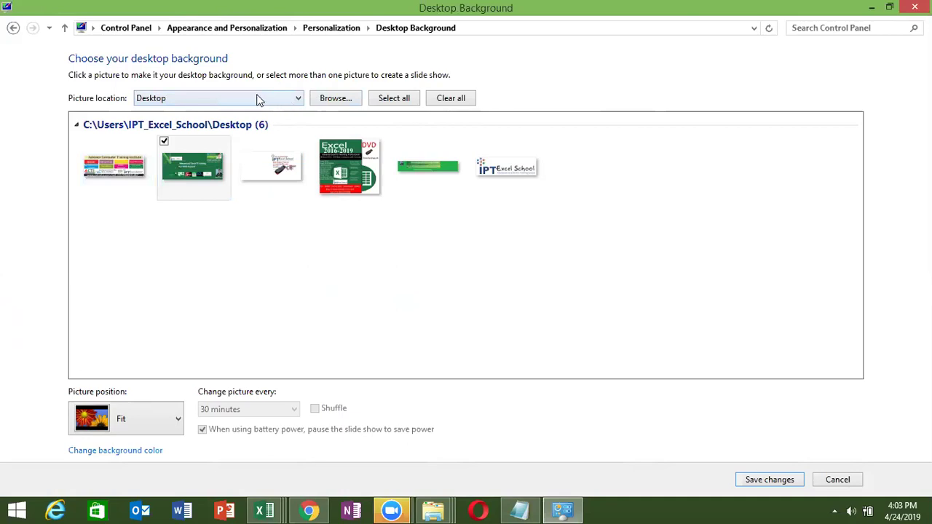
Browse the folders under This PC as a background picture source, cancelling without choosing one
{"action": "left_click", "coordinate": [346, 101]}
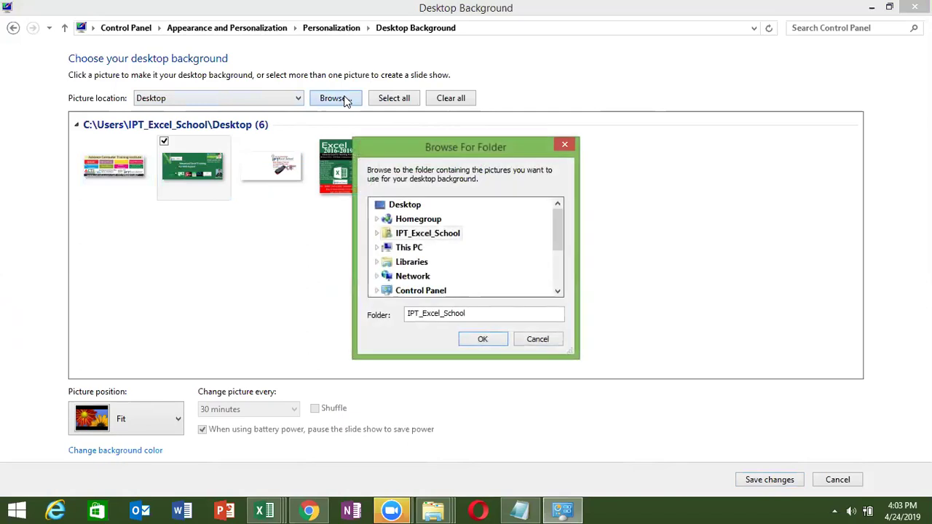
{"action": "left_click", "coordinate": [377, 248]}
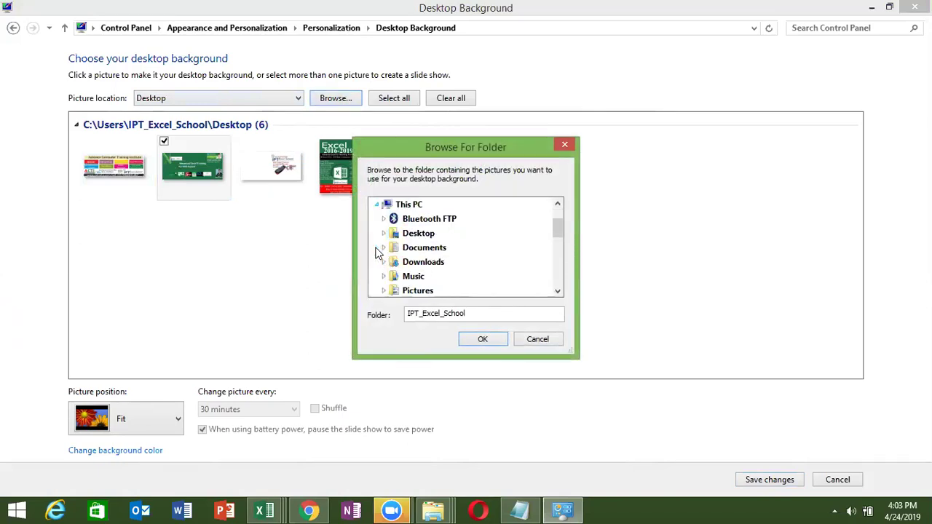
{"action": "left_click", "coordinate": [377, 205]}
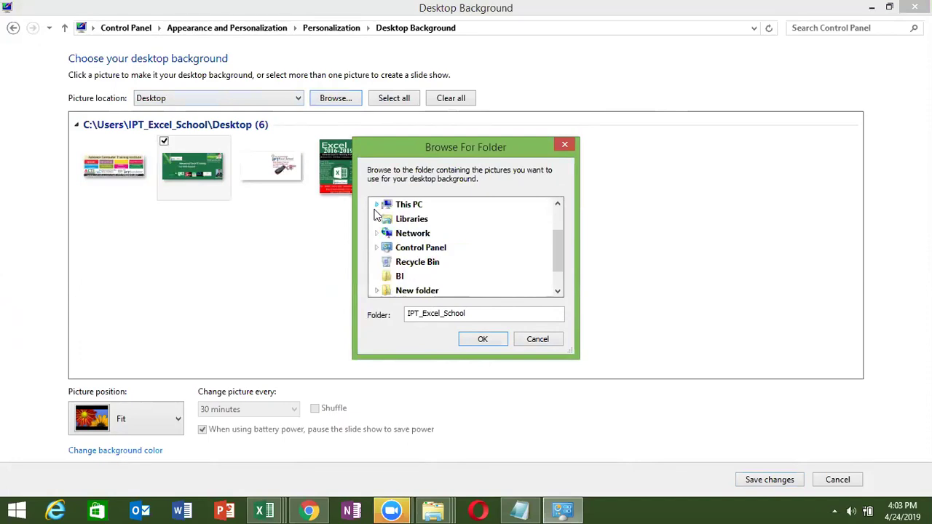
{"action": "left_click", "coordinate": [533, 340]}
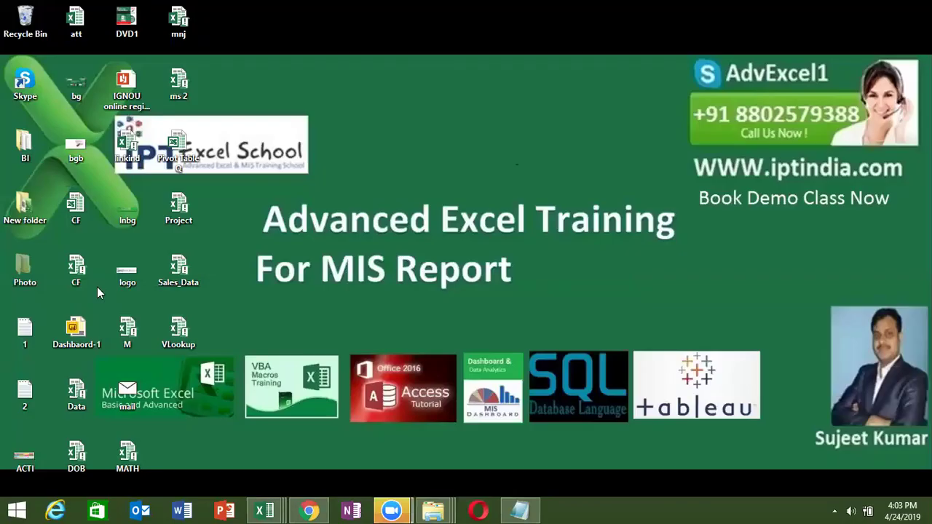
Open the desktop folder named New folder and open the Adv1 picture in it
{"action": "double_click", "coordinate": [40, 210]}
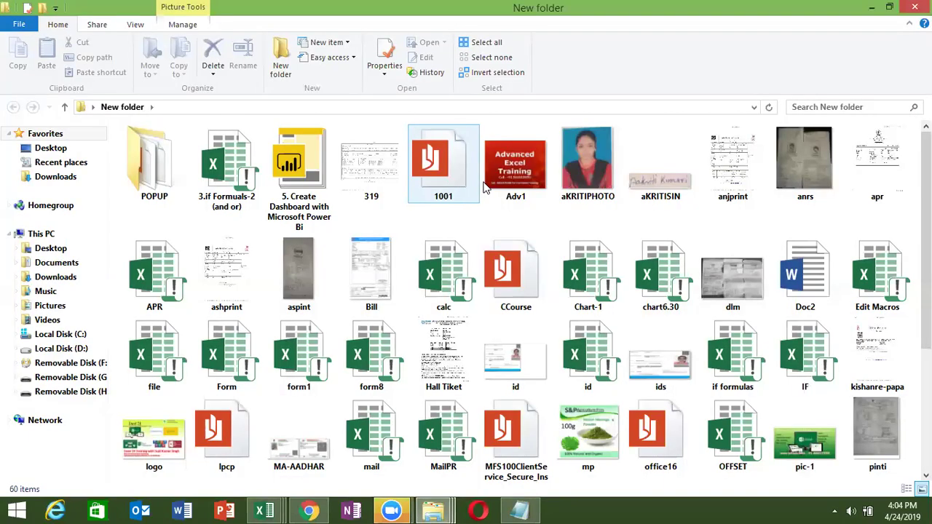
{"action": "left_click", "coordinate": [492, 188]}
{"action": "double_click", "coordinate": [492, 188]}
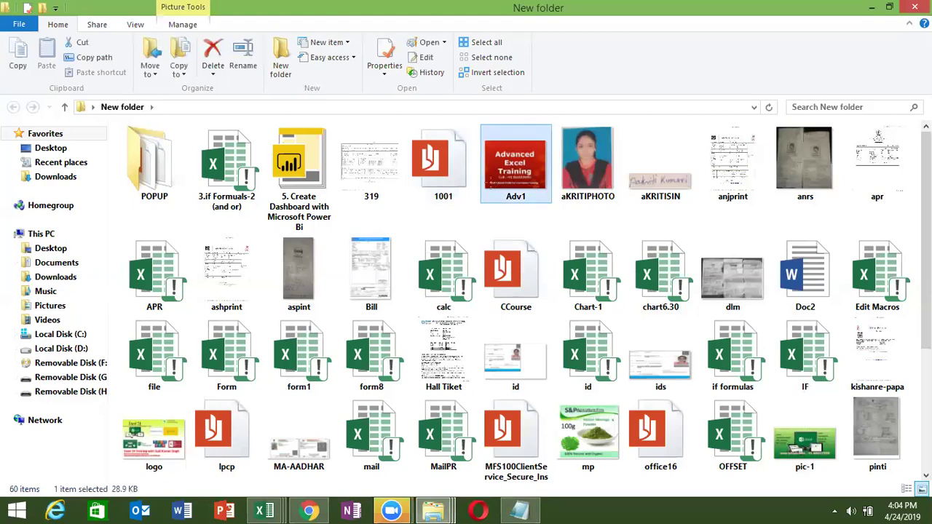
Close the picture preview, set Adv1 from New folder as the desktop background, and minimize the folder to view it
{"action": "left_click", "coordinate": [914, 6]}
{"action": "key", "text": "super+d"}
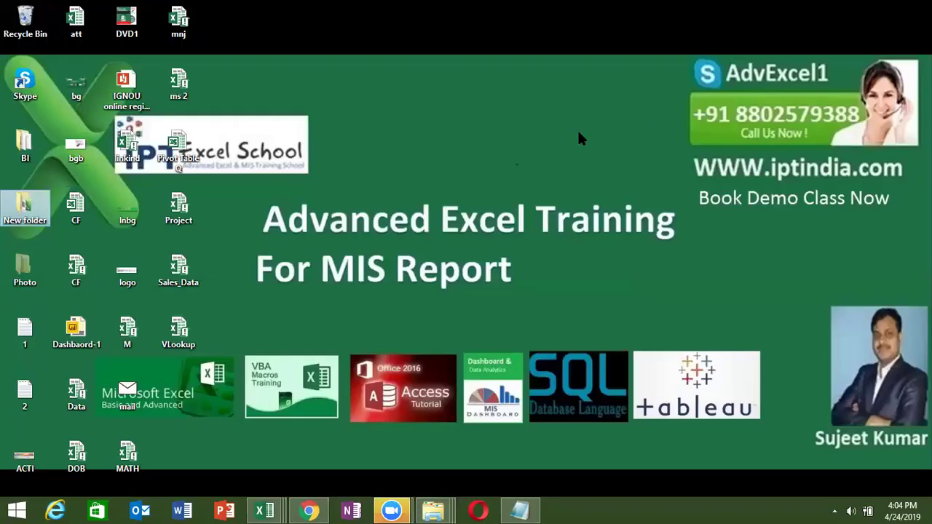
{"action": "key", "text": "super+d"}
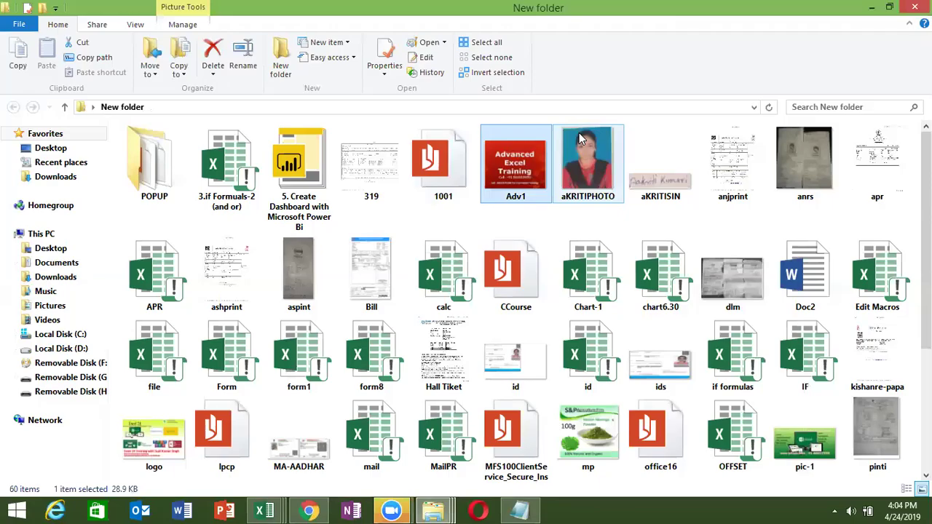
{"action": "right_click", "coordinate": [512, 174]}
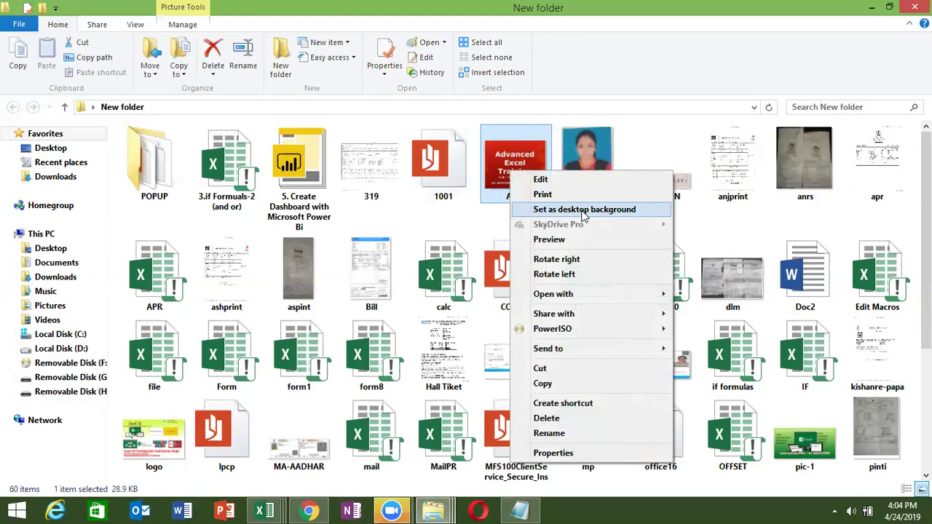
{"action": "left_click", "coordinate": [583, 210]}
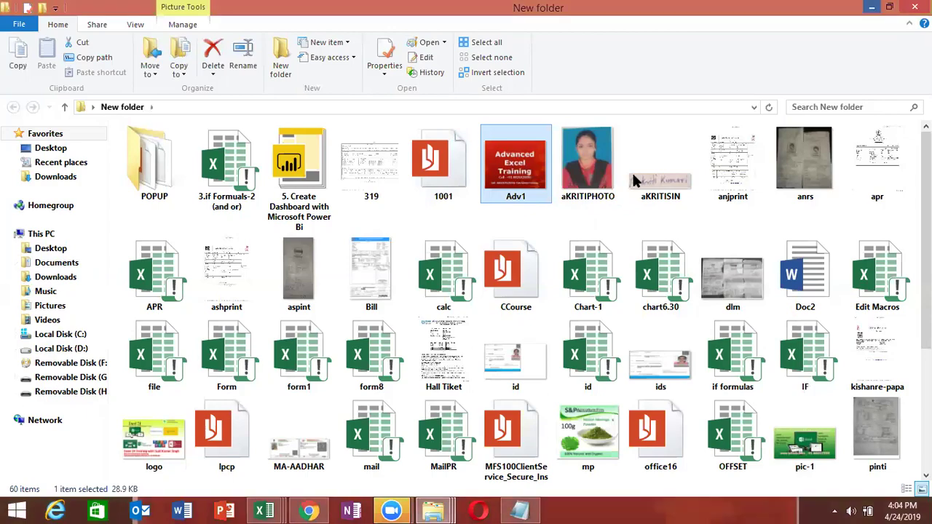
{"action": "left_click", "coordinate": [872, 7]}
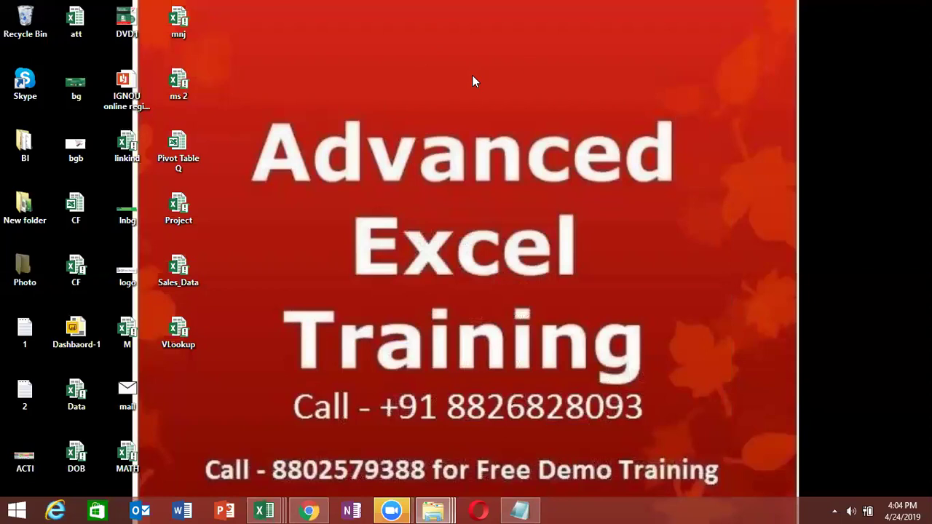
Set the desktop background's picture position to Stretch, check it on the desktop, and set the position back to Fit
{"action": "right_click", "coordinate": [472, 81]}
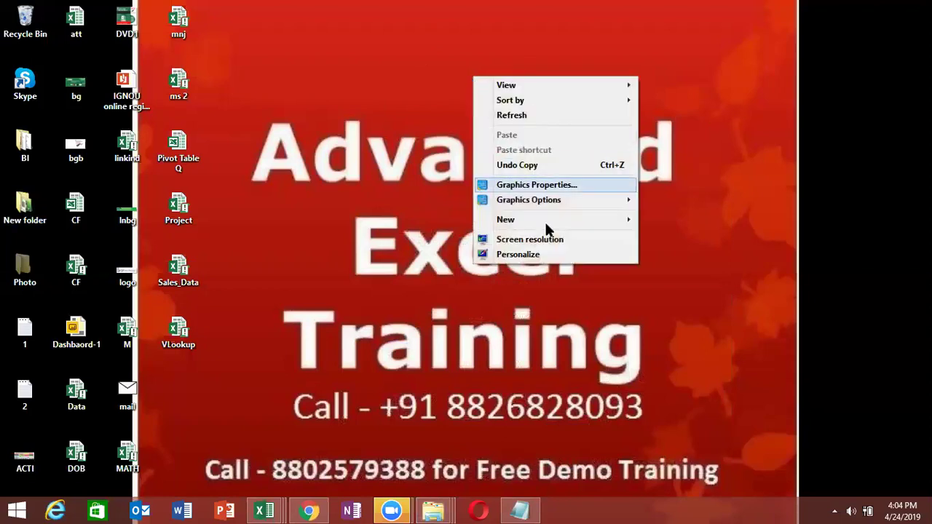
{"action": "left_click", "coordinate": [526, 254]}
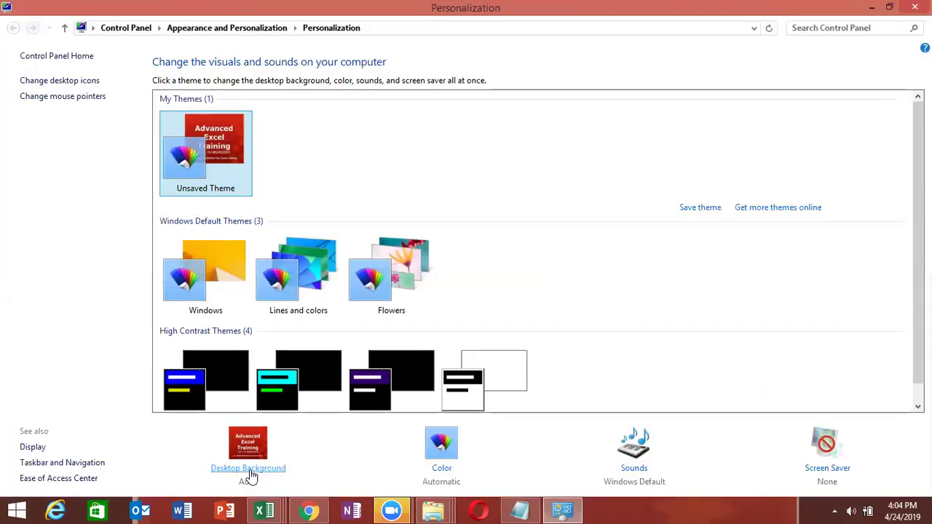
{"action": "left_click", "coordinate": [251, 470]}
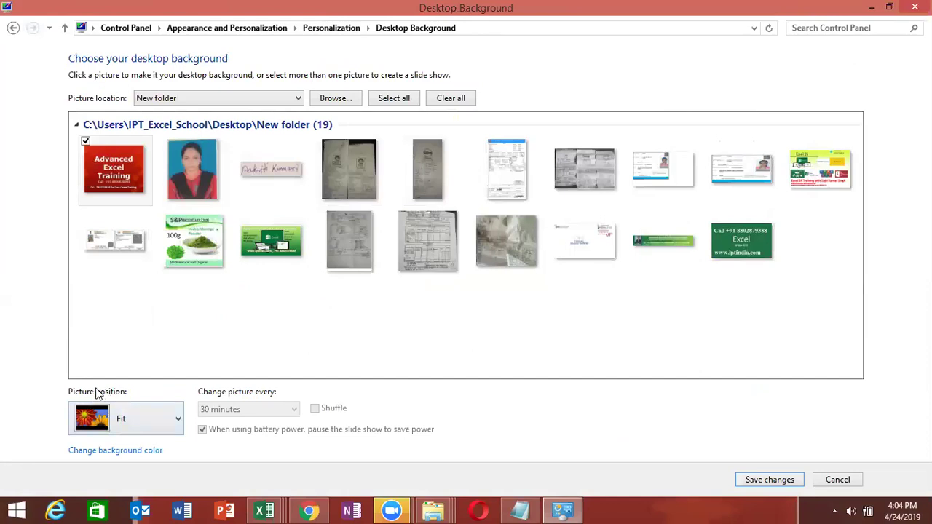
{"action": "left_click", "coordinate": [134, 420]}
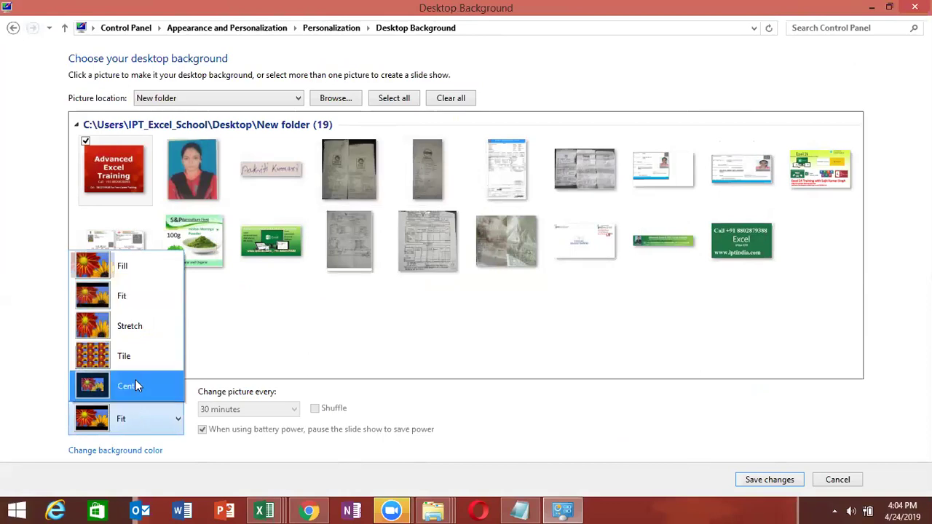
{"action": "left_click", "coordinate": [138, 328]}
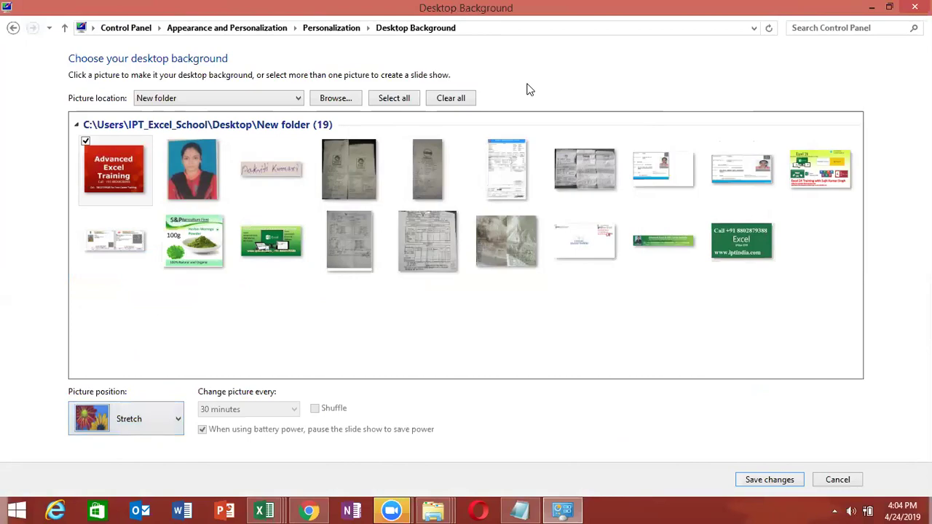
{"action": "key", "text": "super+d"}
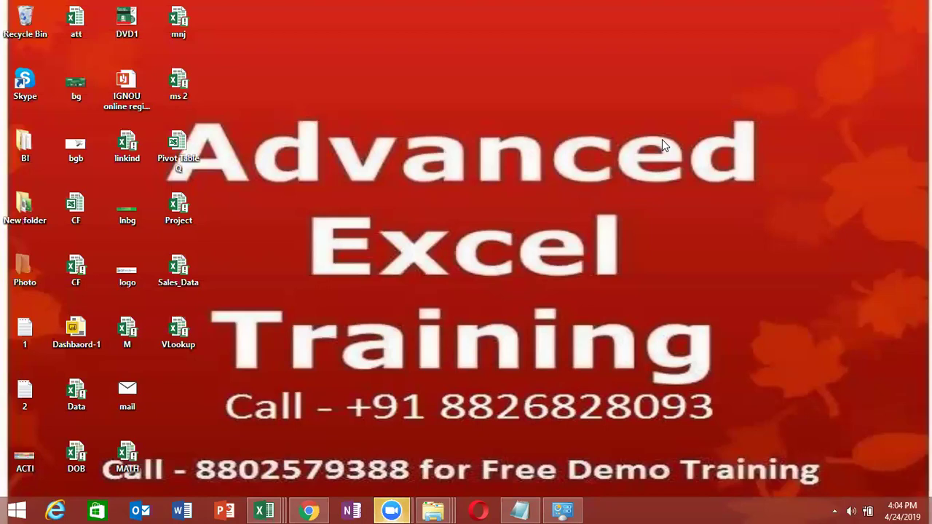
{"action": "key", "text": "alt+Tab"}
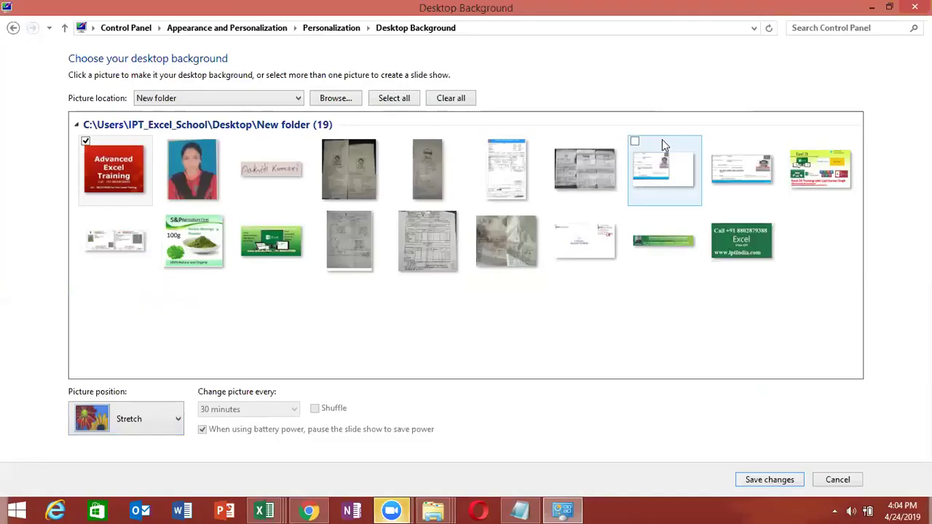
{"action": "left_click", "coordinate": [93, 419]}
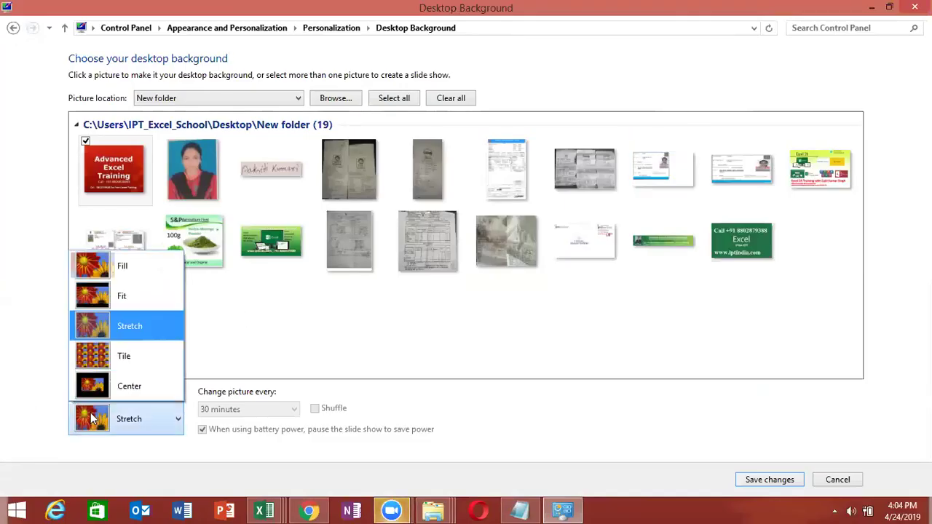
{"action": "left_click", "coordinate": [134, 294]}
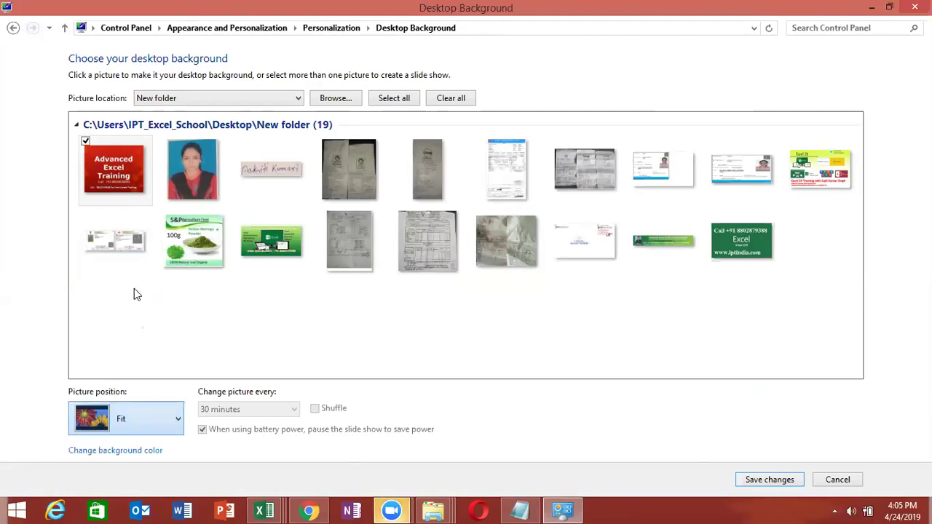
View the Windows Desktop Backgrounds picture location, and change the location to Desktop
{"action": "left_click", "coordinate": [200, 104]}
{"action": "left_click", "coordinate": [194, 111]}
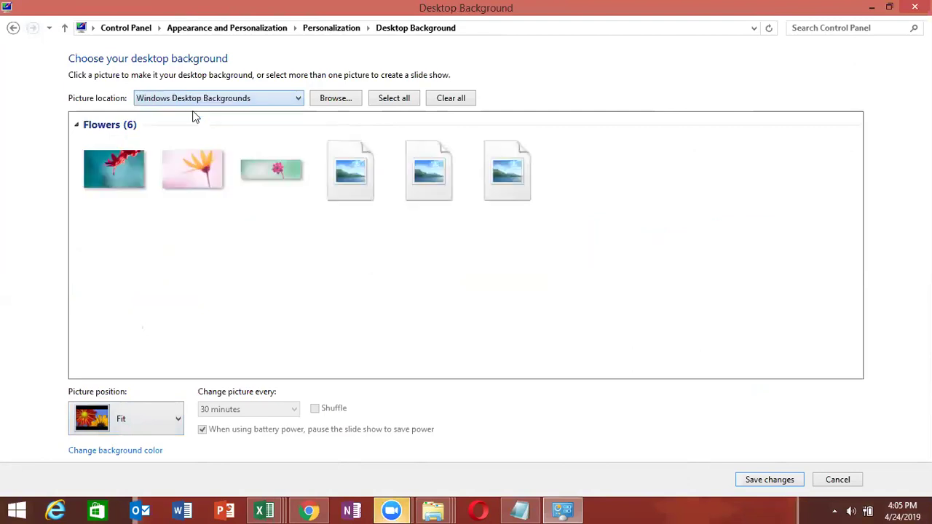
{"action": "left_click", "coordinate": [191, 101]}
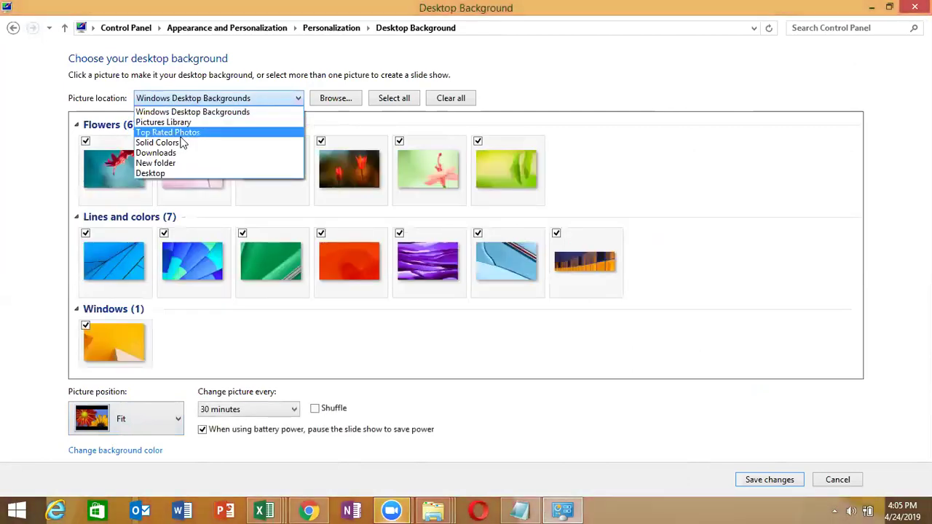
{"action": "left_click", "coordinate": [169, 175]}
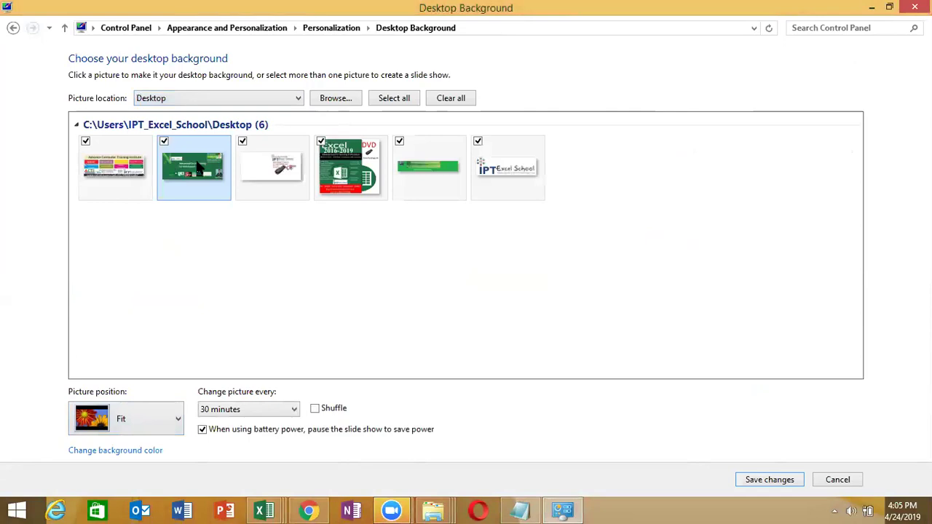
Select only the second and third Desktop pictures for a slide show and view the available picture change intervals
{"action": "left_click", "coordinate": [85, 151]}
{"action": "left_click", "coordinate": [85, 142]}
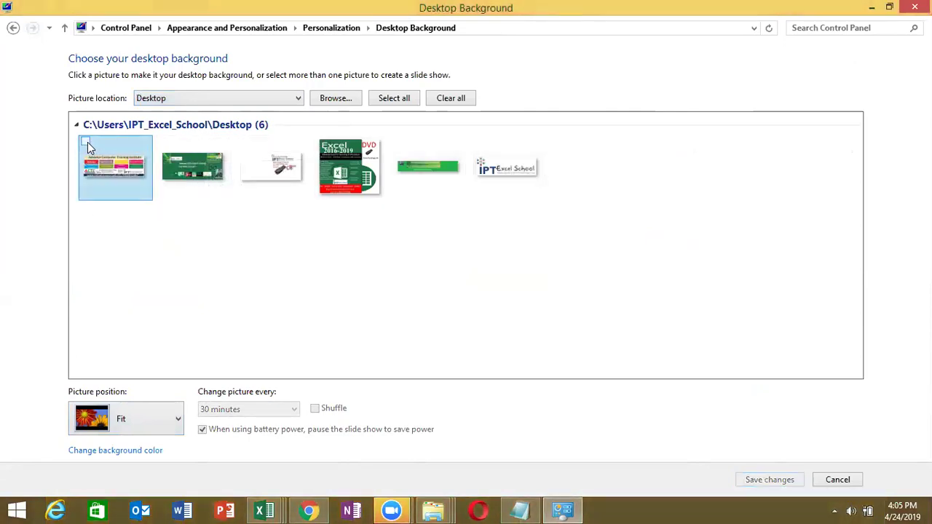
{"action": "left_click", "coordinate": [172, 150]}
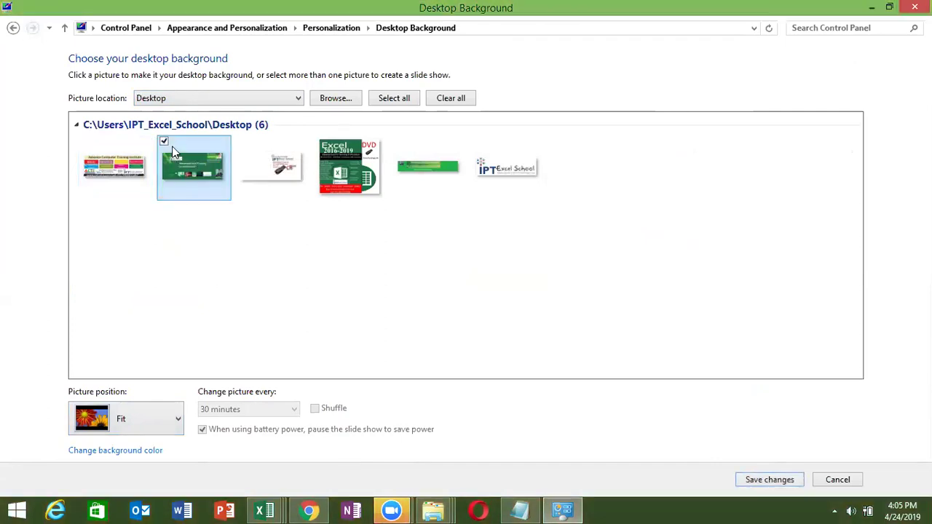
{"action": "left_click", "coordinate": [242, 142]}
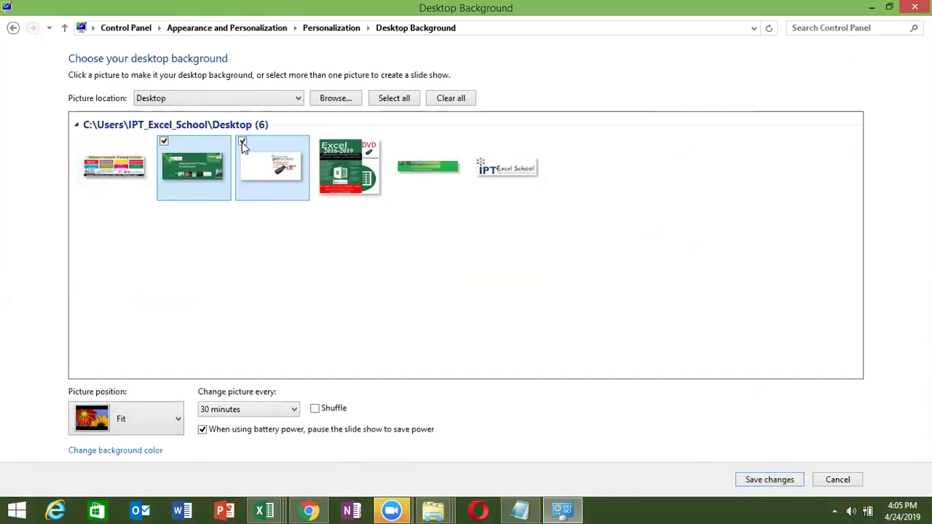
{"action": "left_click", "coordinate": [216, 409]}
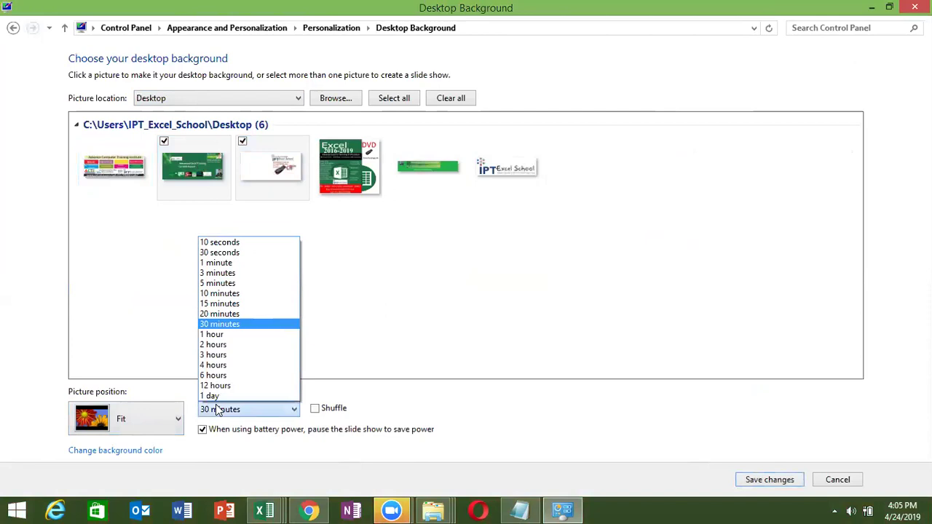
Deselect the third picture and cancel the background changes, and open the window color settings
{"action": "left_click", "coordinate": [245, 145]}
{"action": "left_click", "coordinate": [245, 145]}
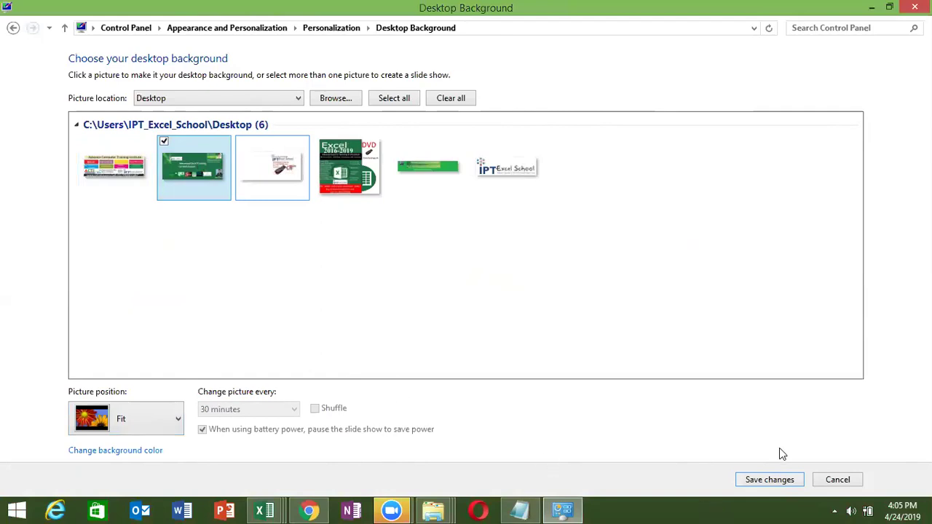
{"action": "left_click", "coordinate": [845, 479]}
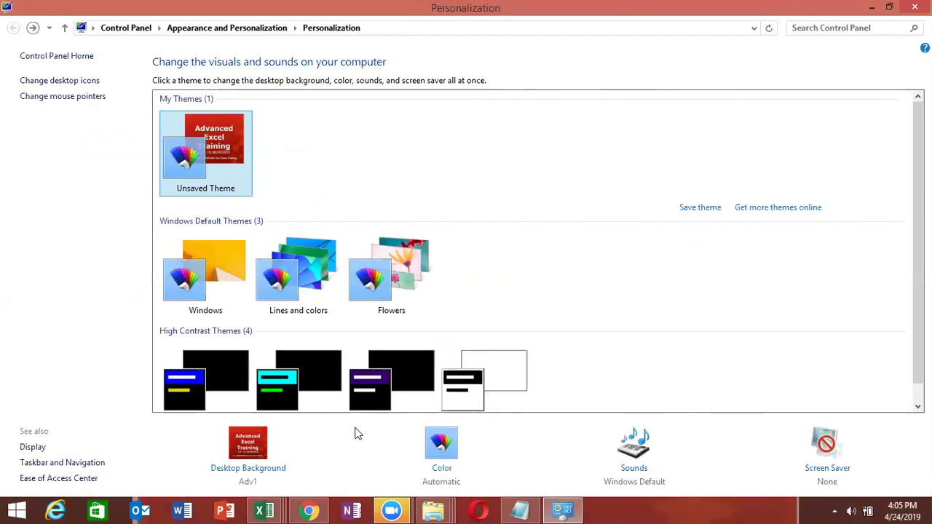
{"action": "left_click", "coordinate": [439, 466]}
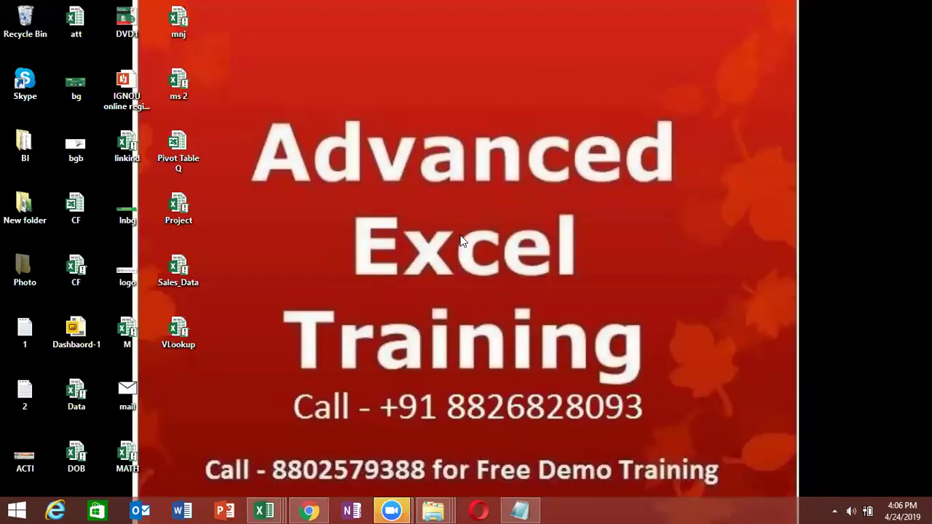
Reopen the desktop background settings, deselect the Adv1 picture, and change the picture location to Desktop
{"action": "right_click", "coordinate": [463, 239]}
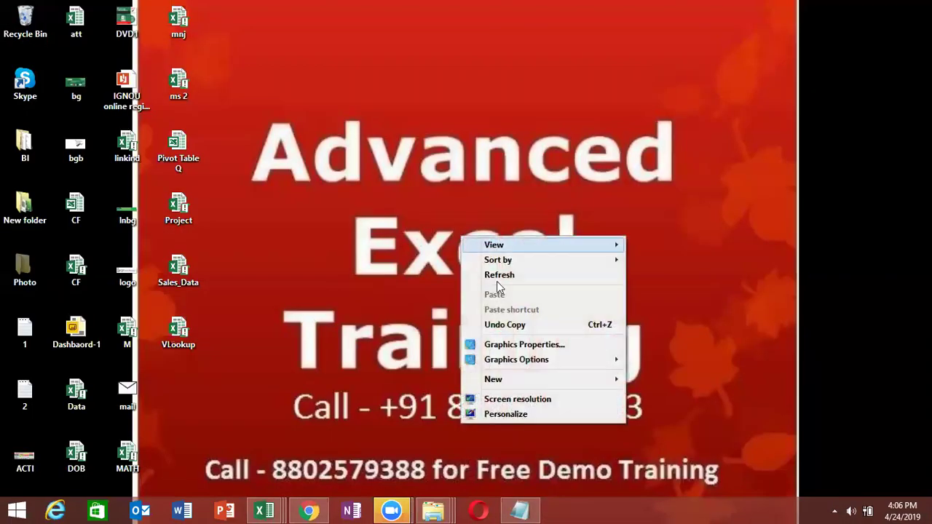
{"action": "left_click", "coordinate": [504, 414]}
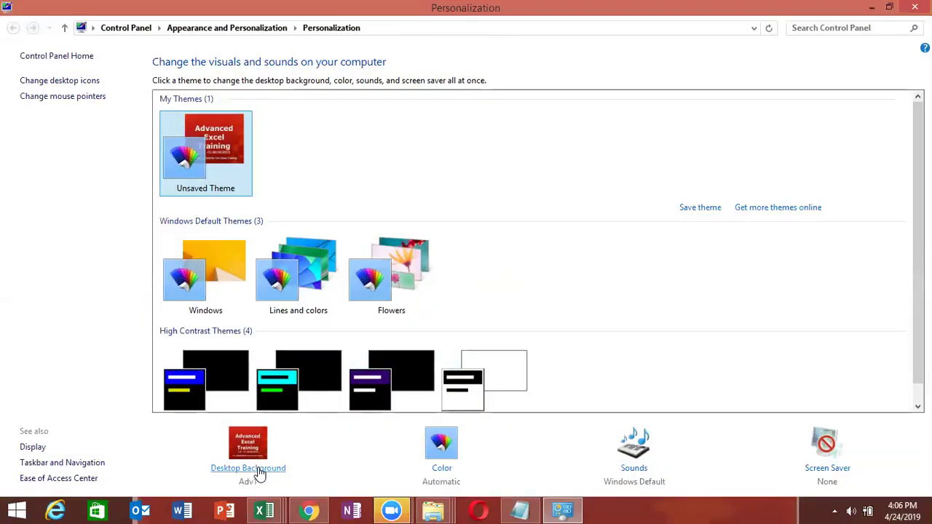
{"action": "left_click", "coordinate": [259, 469]}
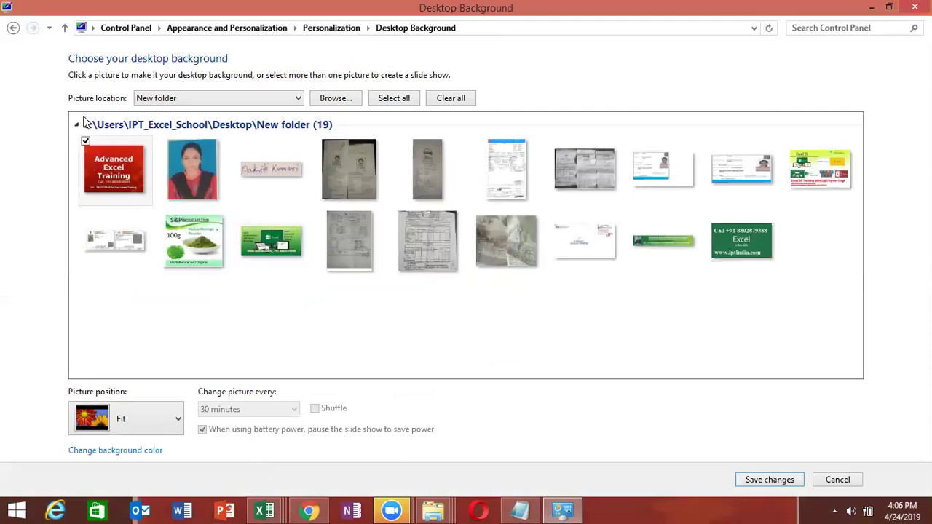
{"action": "left_click", "coordinate": [86, 140]}
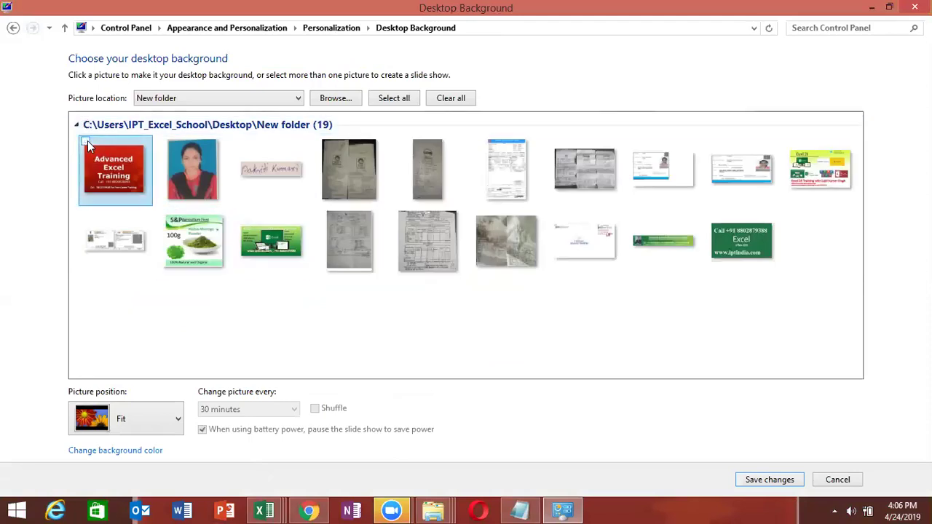
{"action": "left_click", "coordinate": [163, 102]}
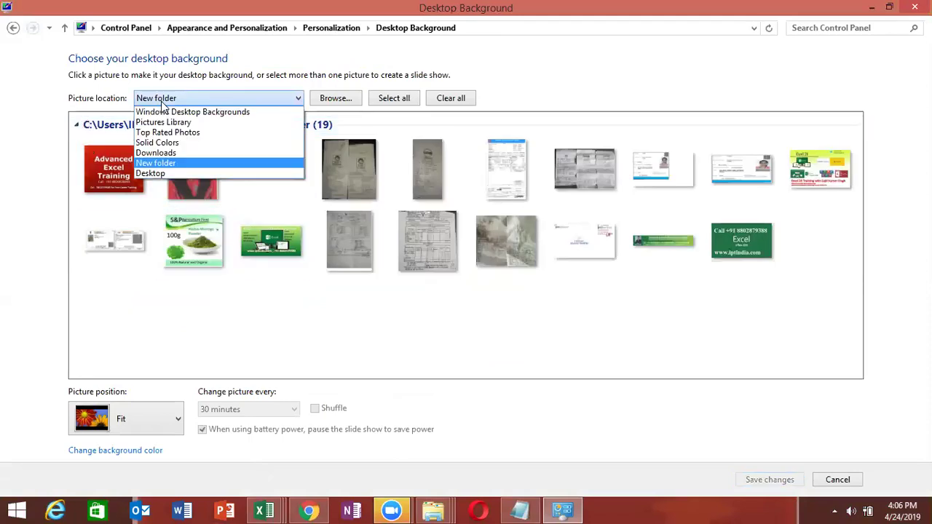
{"action": "left_click", "coordinate": [162, 173]}
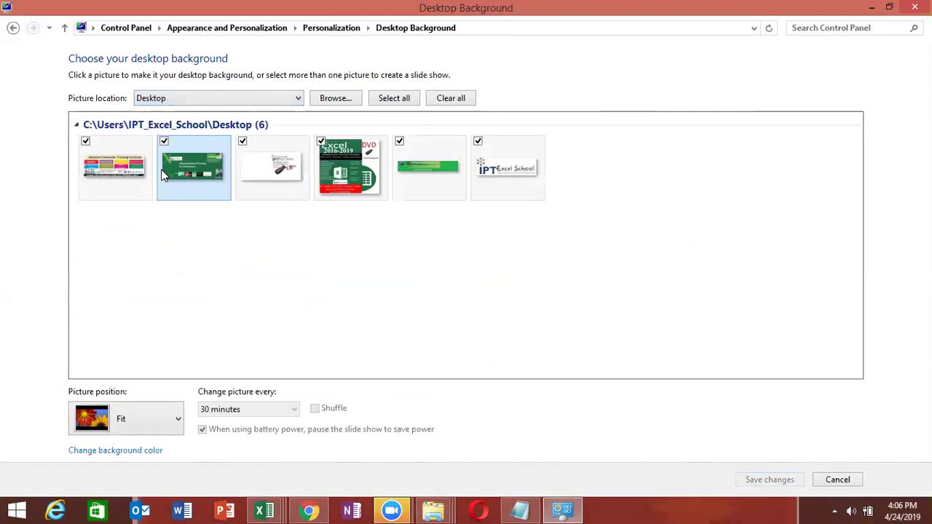
Select only the green bg picture among the Desktop pictures as the background and save the changes
{"action": "left_click", "coordinate": [85, 141]}
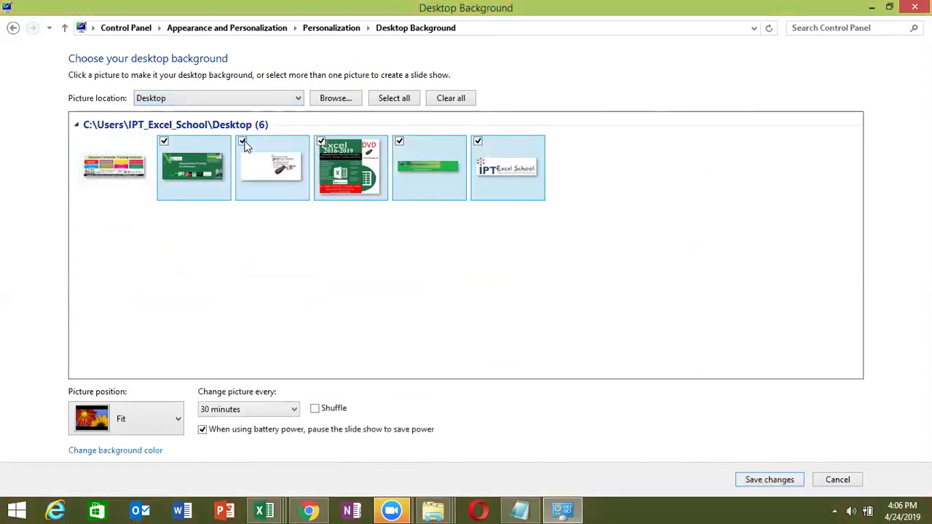
{"action": "left_click", "coordinate": [242, 142]}
{"action": "left_click", "coordinate": [321, 141]}
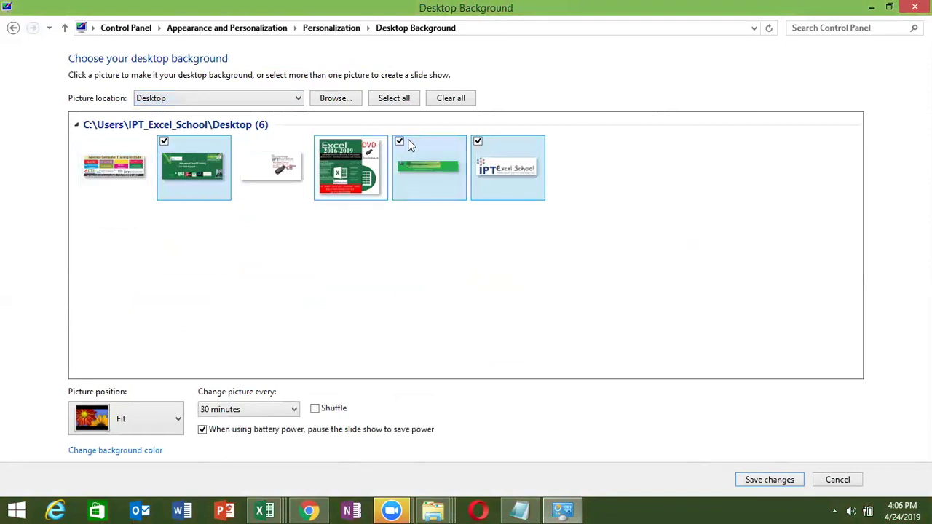
{"action": "left_click", "coordinate": [403, 136]}
{"action": "left_click", "coordinate": [402, 140]}
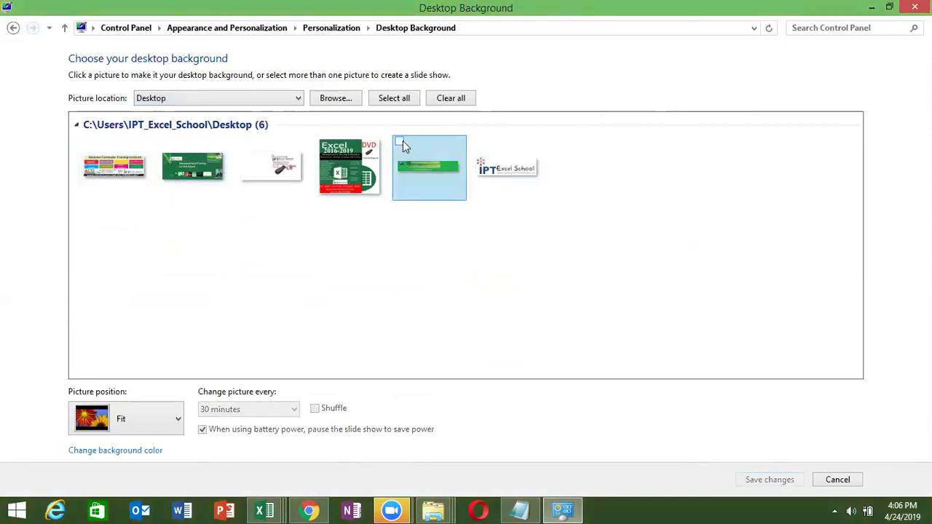
{"action": "left_click", "coordinate": [164, 140]}
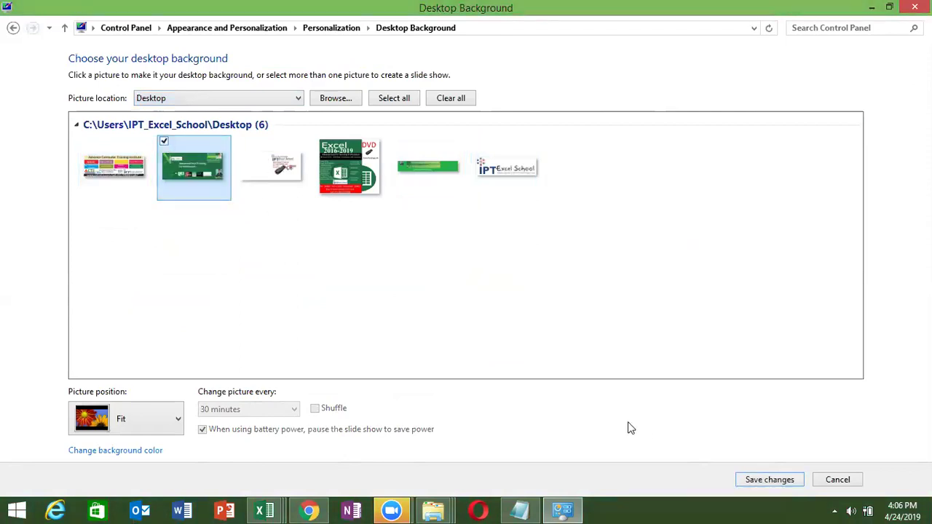
{"action": "left_click", "coordinate": [746, 478]}
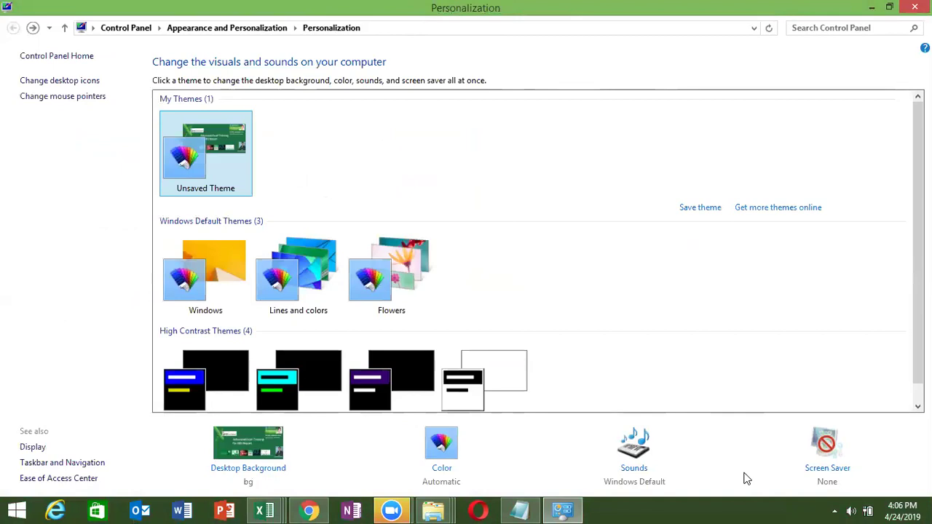
View the color choices for window borders and the taskbar and return to the Personalization page
{"action": "left_click", "coordinate": [445, 470]}
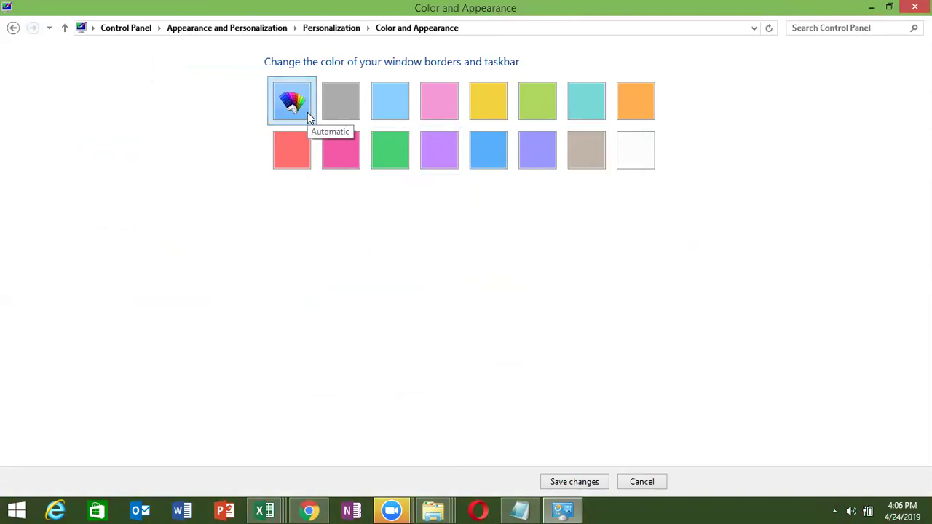
{"action": "left_click", "coordinate": [11, 32]}
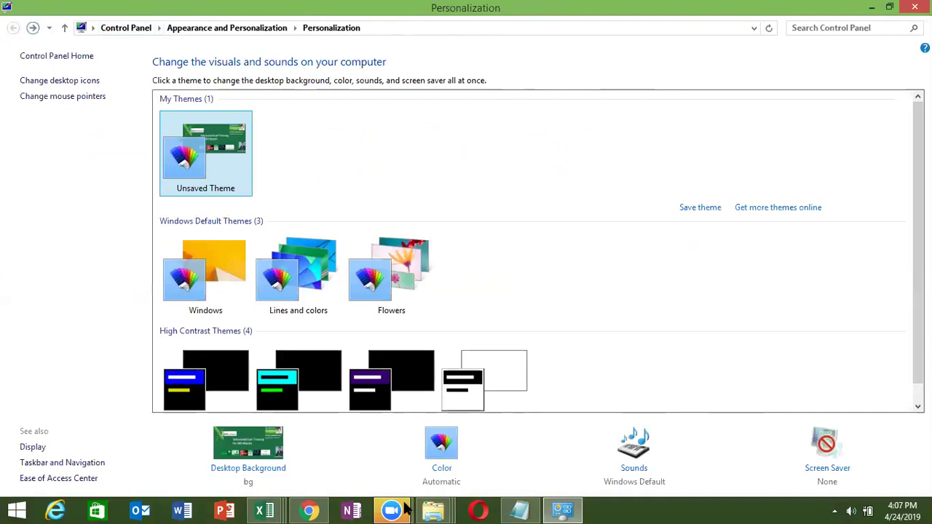
Examine the sound scheme and the Close Program, Calendar Reminder and Asterisk event sounds, and close the sound settings without changes
{"action": "left_click", "coordinate": [625, 473]}
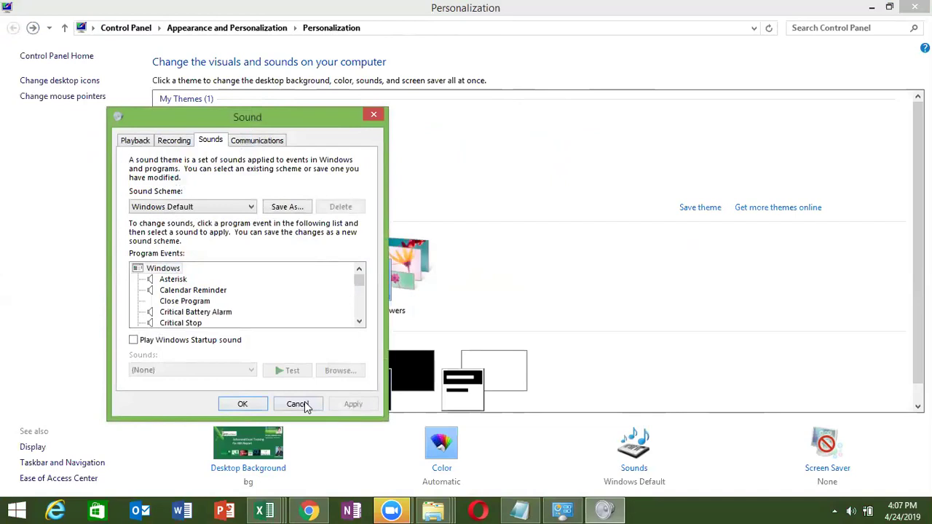
{"action": "left_click", "coordinate": [202, 302]}
{"action": "left_click", "coordinate": [187, 290]}
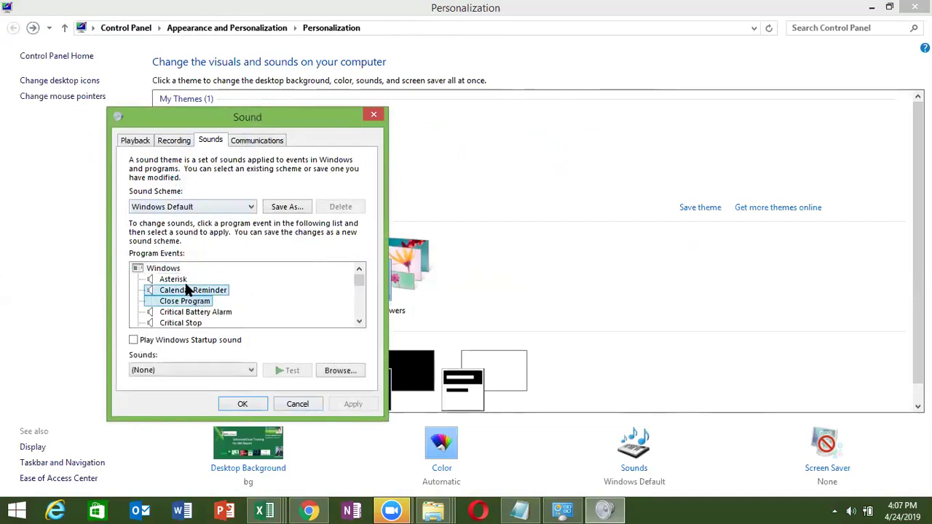
{"action": "left_click", "coordinate": [176, 280]}
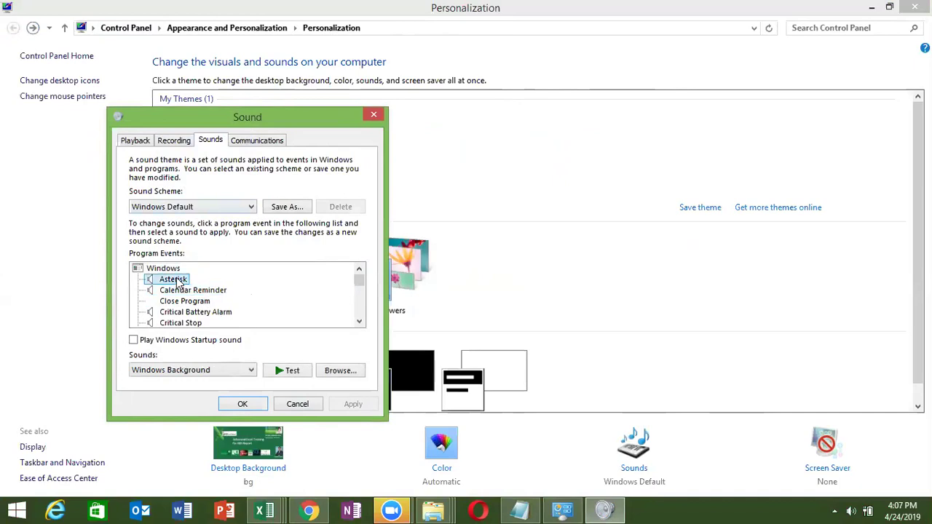
{"action": "left_click", "coordinate": [163, 270]}
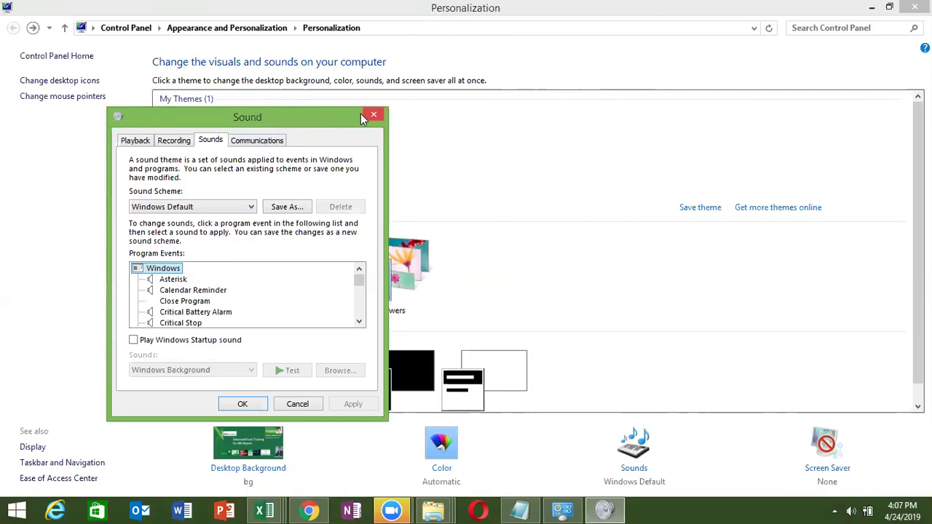
{"action": "left_click", "coordinate": [235, 209]}
{"action": "left_click", "coordinate": [235, 209]}
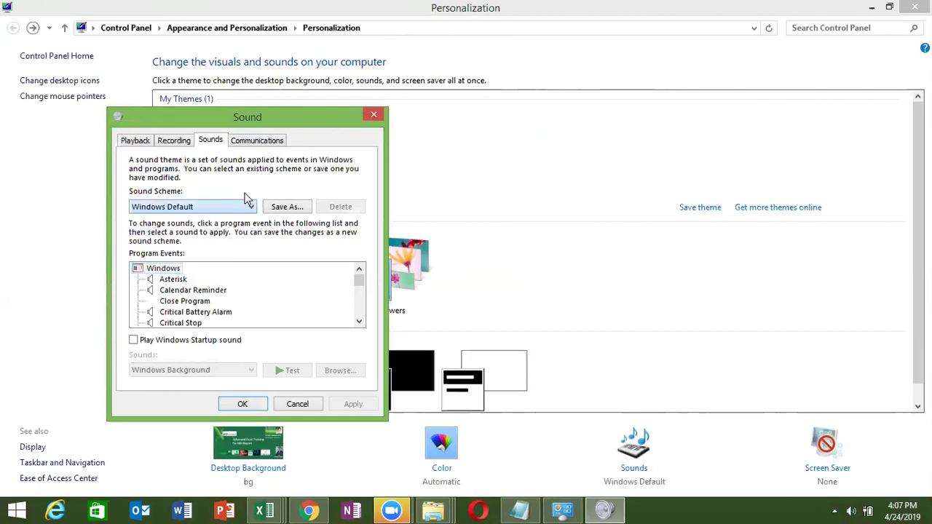
{"action": "left_click", "coordinate": [373, 116]}
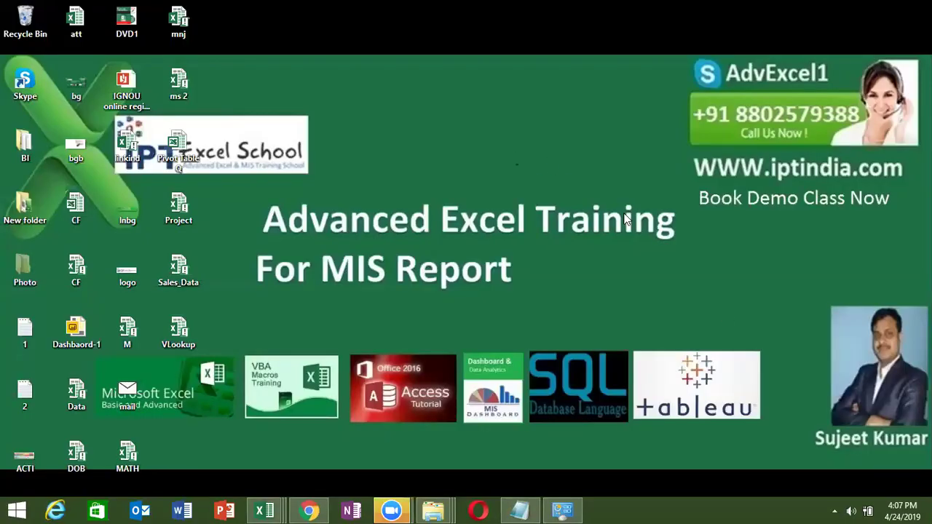
Return to the Personalization window and choose 3D Text as the screen saver
{"action": "key", "text": "alt+Tab"}
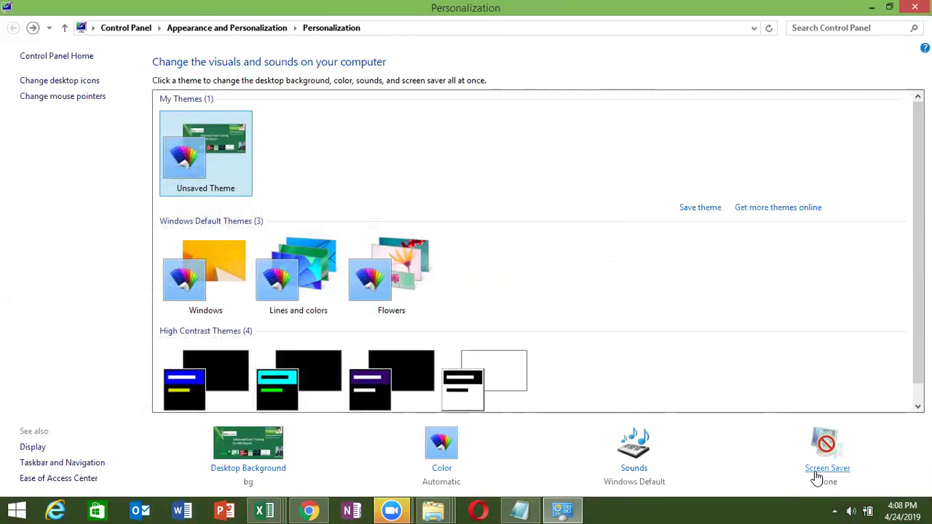
{"action": "left_click", "coordinate": [817, 475]}
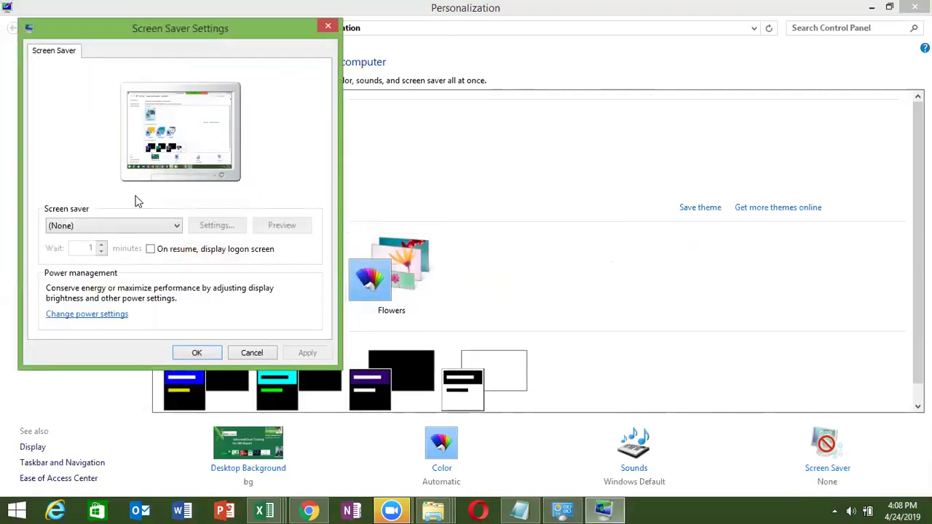
{"action": "left_click", "coordinate": [135, 226]}
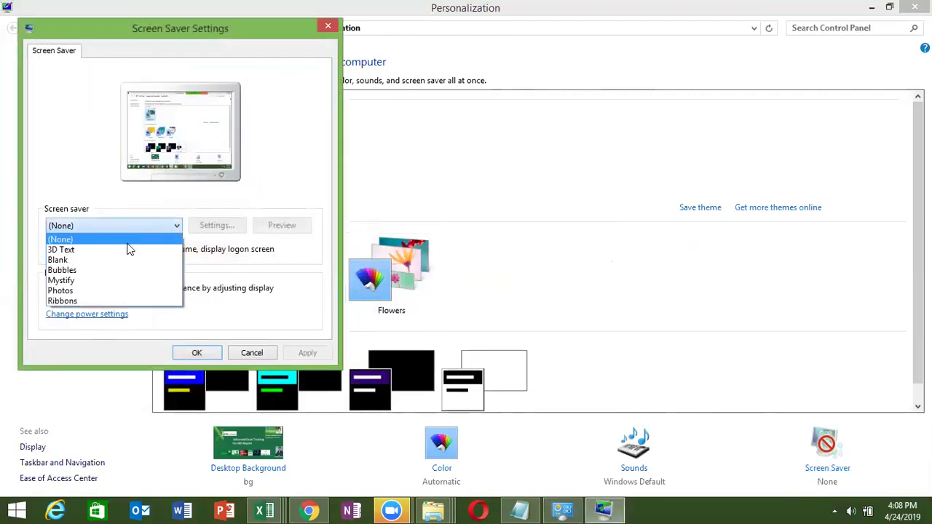
{"action": "left_click", "coordinate": [128, 251]}
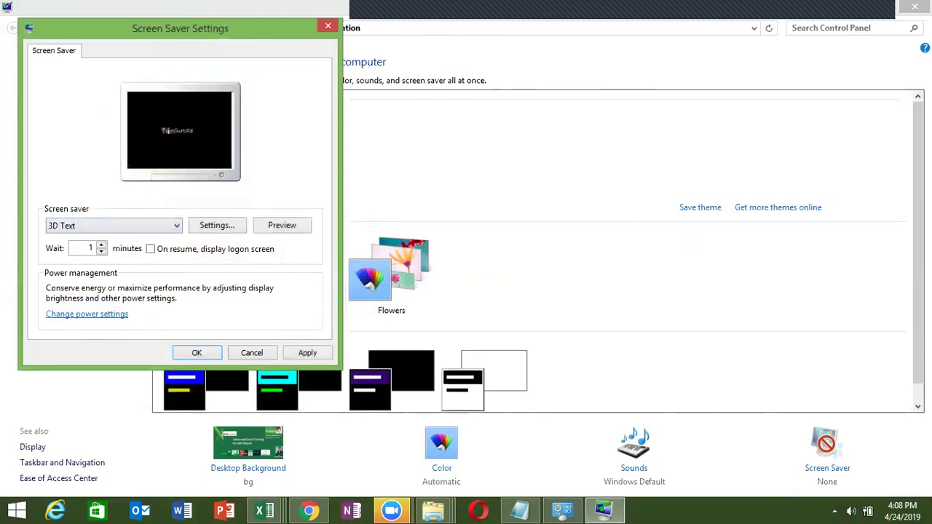
Set the 3D Text screen saver's custom text to "IPT Excel School" and accept the settings
{"action": "left_click", "coordinate": [228, 230]}
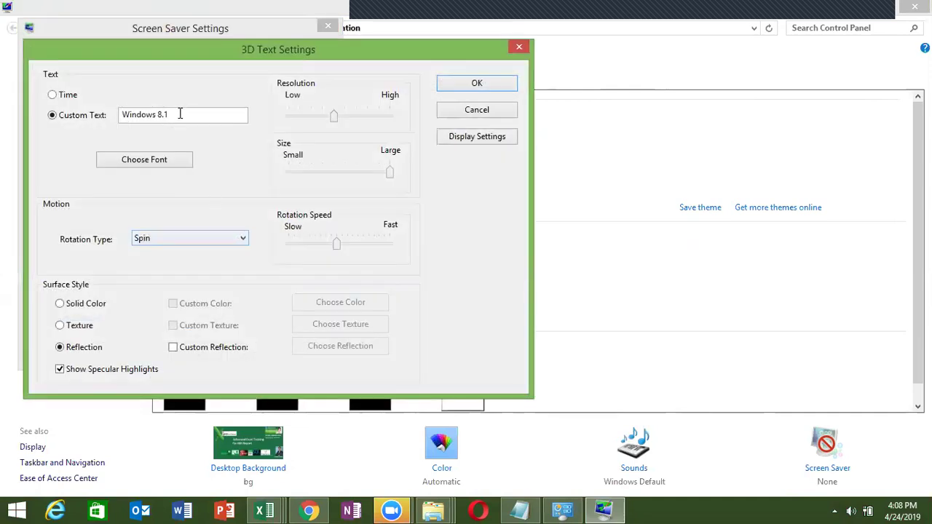
{"action": "left_click", "coordinate": [181, 114]}
{"action": "key", "text": "BackSpace"}
{"action": "key", "text": "BackSpace"}
{"action": "key", "text": "BackSpace"}
{"action": "key", "text": "BackSpace"}
{"action": "key", "text": "BackSpace"}
{"action": "key", "text": "BackSpace"}
{"action": "key", "text": "BackSpace"}
{"action": "key", "text": "BackSpace"}
{"action": "key", "text": "BackSpace"}
{"action": "key", "text": "BackSpace"}
{"action": "key", "text": "BackSpace"}
{"action": "type", "text": "IPT Excel S"}
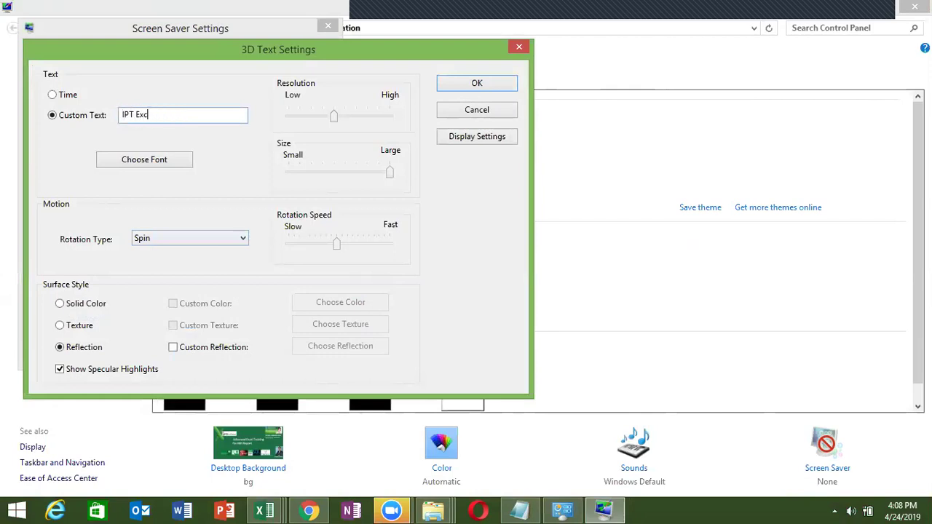
{"action": "type", "text": "chool"}
{"action": "left_click", "coordinate": [470, 84]}
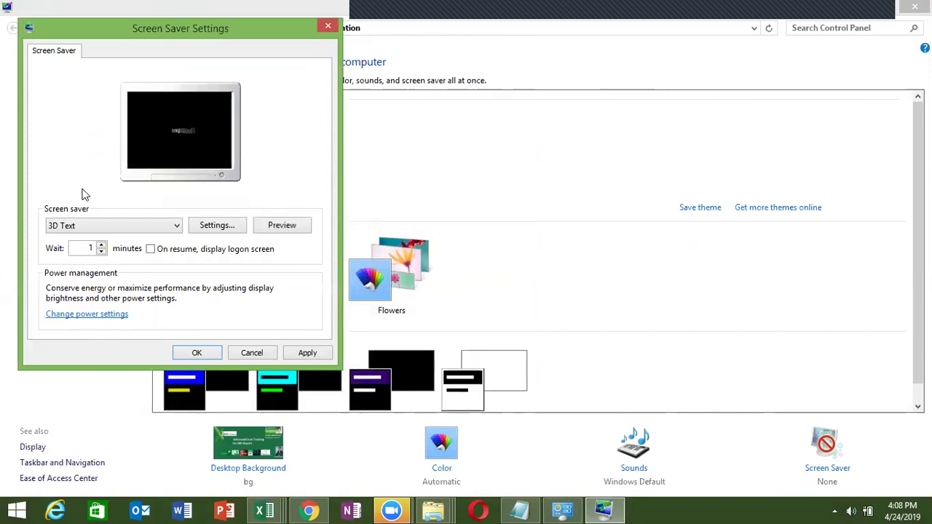
Preview the Bubbles, Mystify, Photos and Ribbons screen savers and close the screen saver settings without applying any
{"action": "left_click_drag", "start_coordinate": [177, 28], "coordinate": [567, 73]}
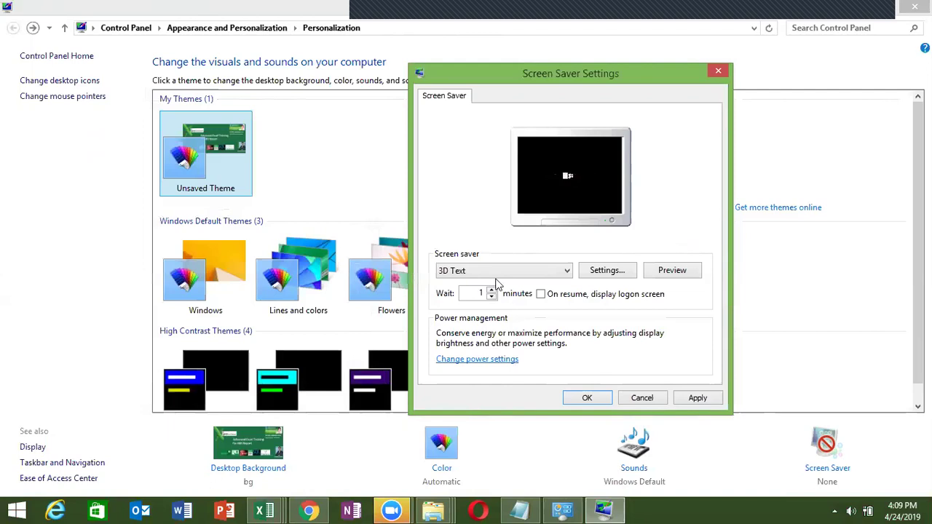
{"action": "left_click", "coordinate": [497, 273]}
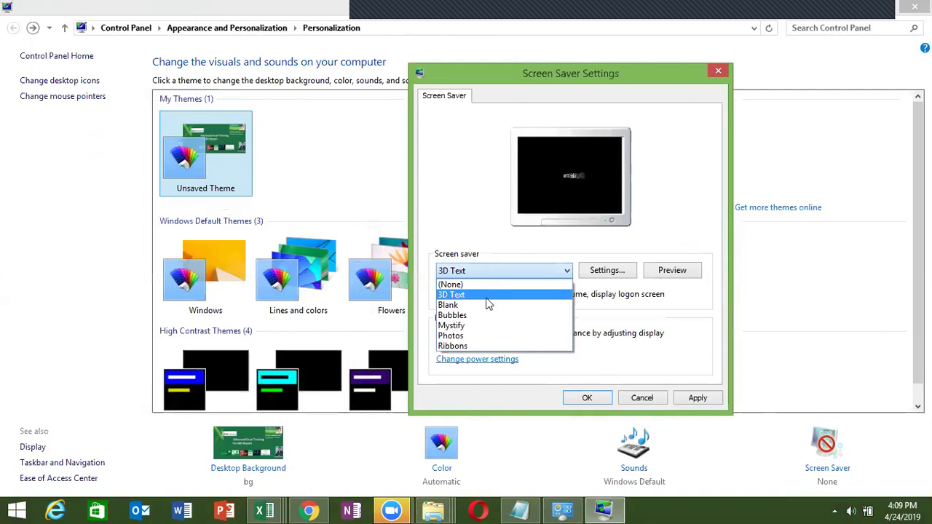
{"action": "key", "text": "Down"}
{"action": "key", "text": "Return"}
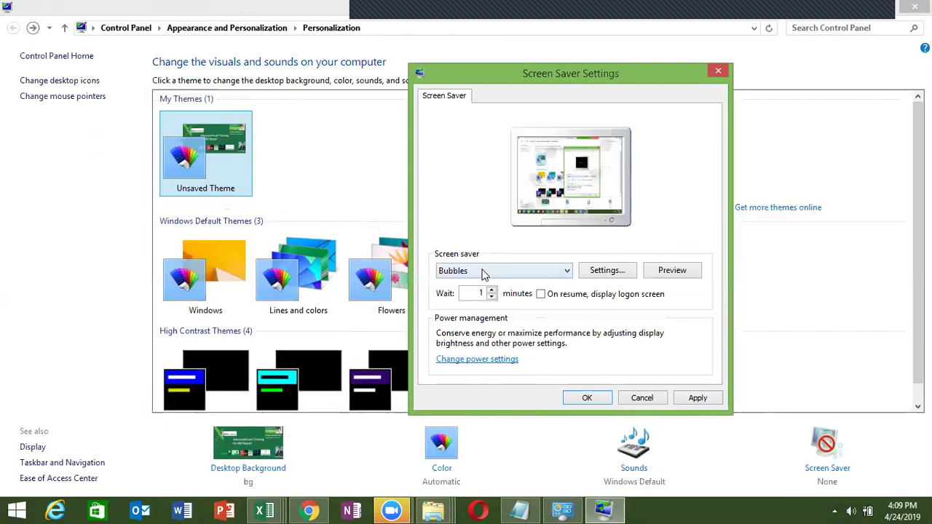
{"action": "left_click", "coordinate": [481, 269]}
{"action": "left_click", "coordinate": [469, 327]}
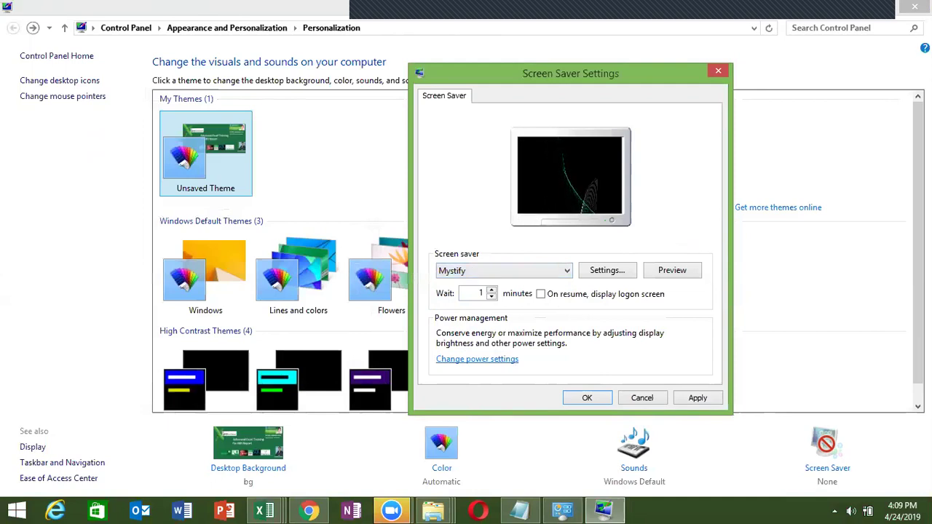
{"action": "left_click", "coordinate": [483, 272]}
{"action": "left_click", "coordinate": [462, 336]}
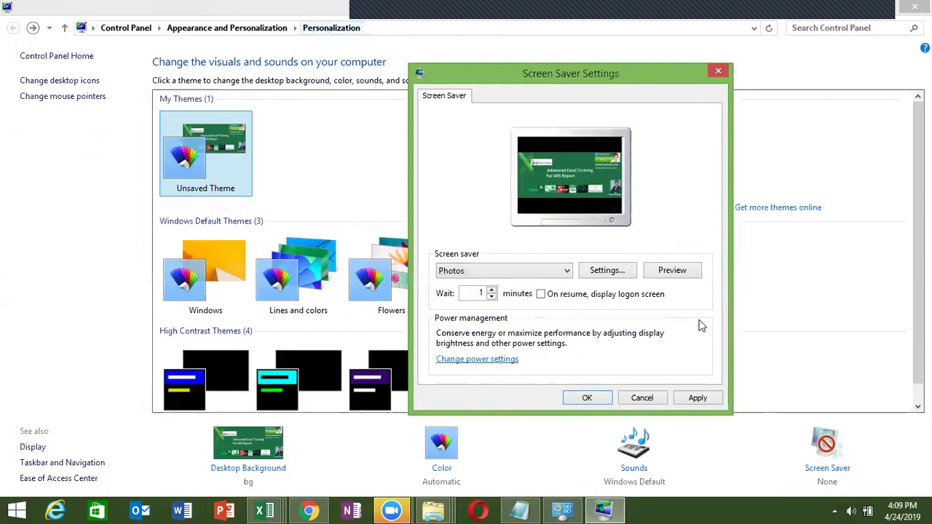
{"action": "left_click", "coordinate": [536, 271]}
{"action": "left_click", "coordinate": [509, 346]}
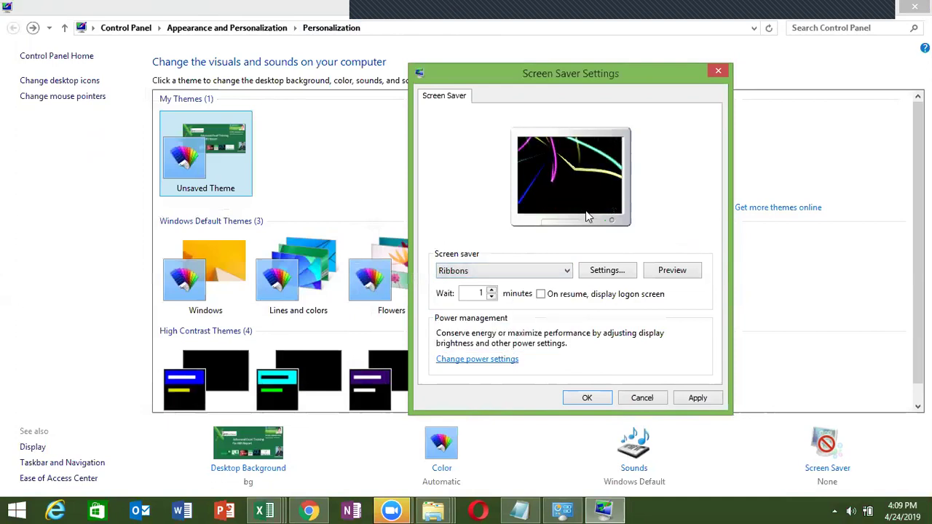
{"action": "left_click", "coordinate": [718, 70]}
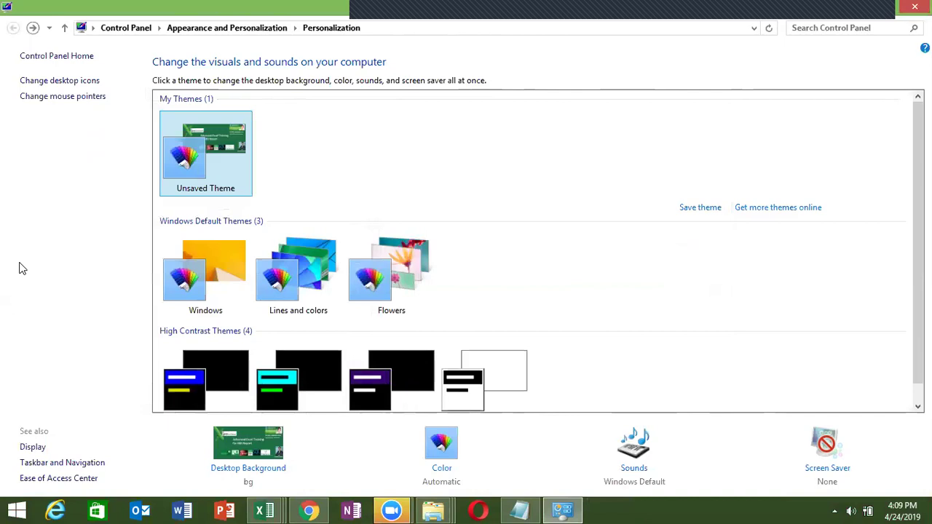
Review the available desktop icon options and close the desktop icon settings without changes
{"action": "left_click", "coordinate": [86, 82]}
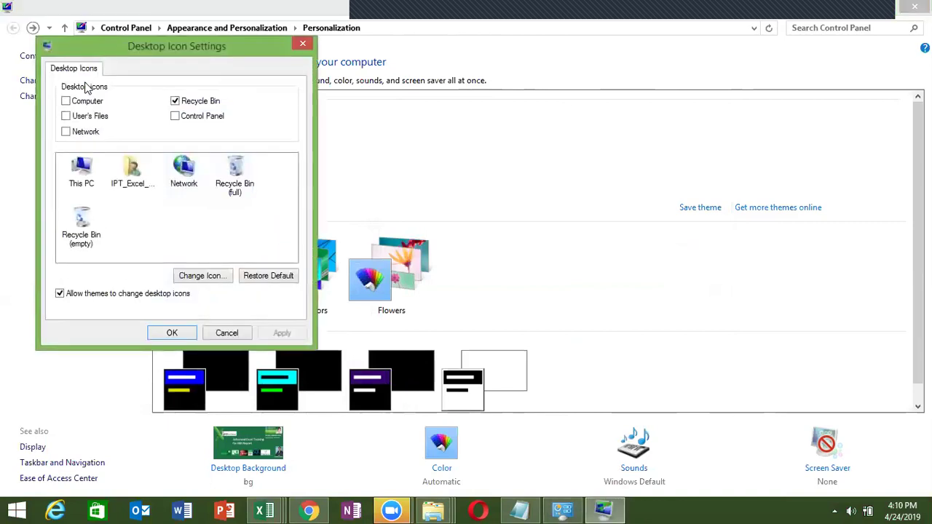
{"action": "left_click", "coordinate": [300, 45]}
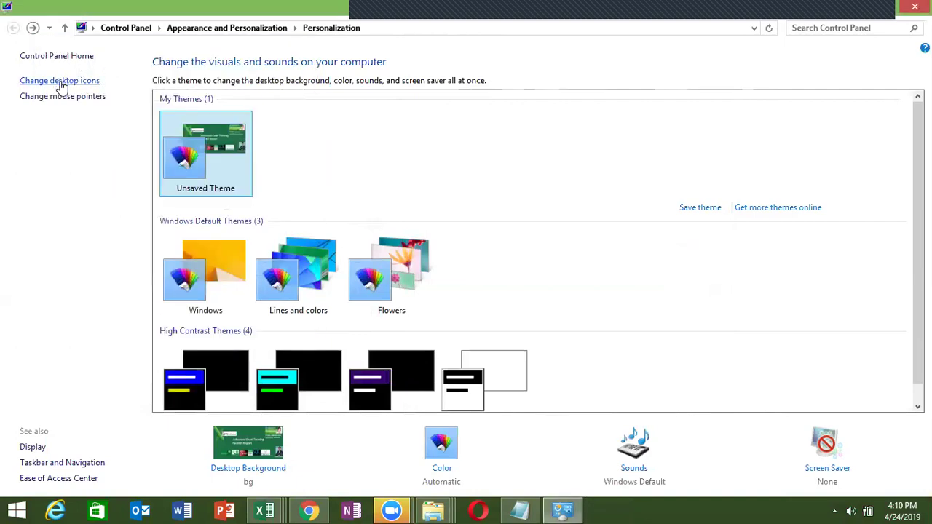
{"action": "left_click", "coordinate": [62, 82]}
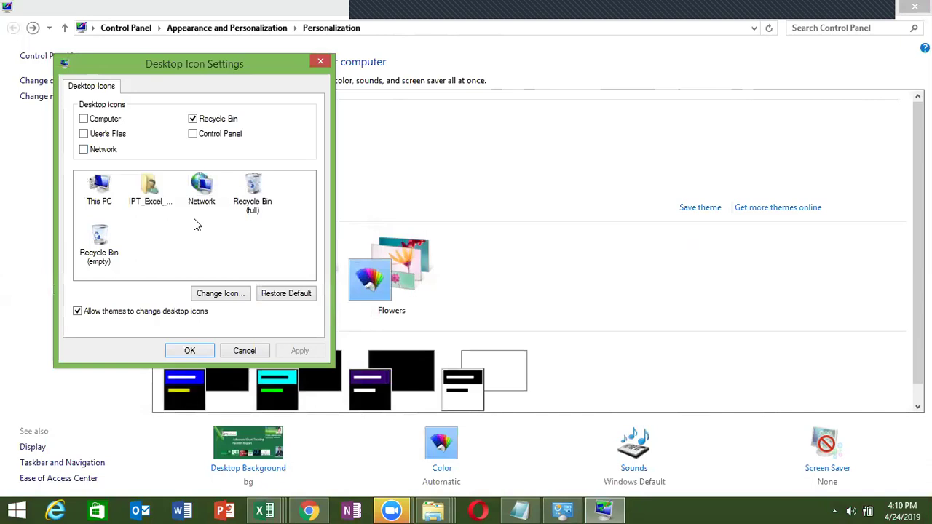
{"action": "left_click", "coordinate": [319, 63]}
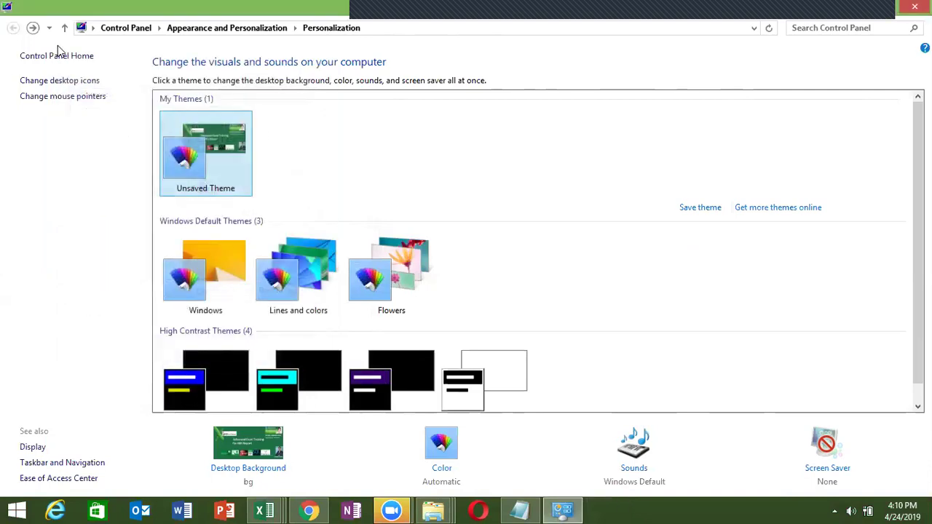
Reopen the Personalization window from the desktop and open the desktop icon settings
{"action": "key", "text": "super+d"}
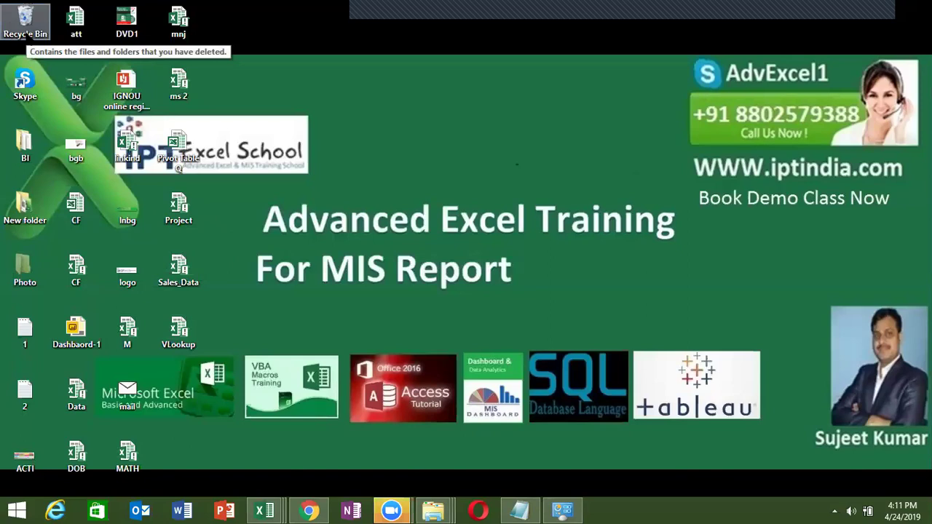
{"action": "right_click", "coordinate": [254, 80]}
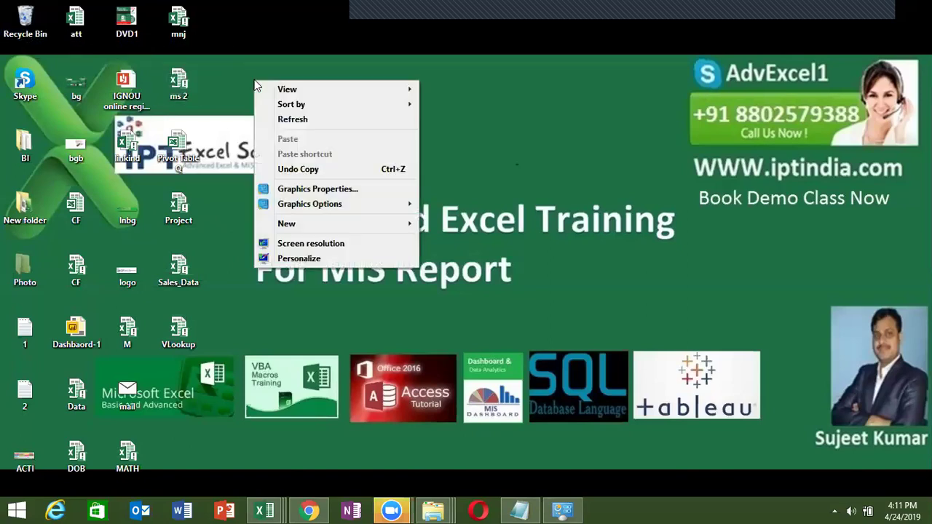
{"action": "left_click", "coordinate": [285, 260]}
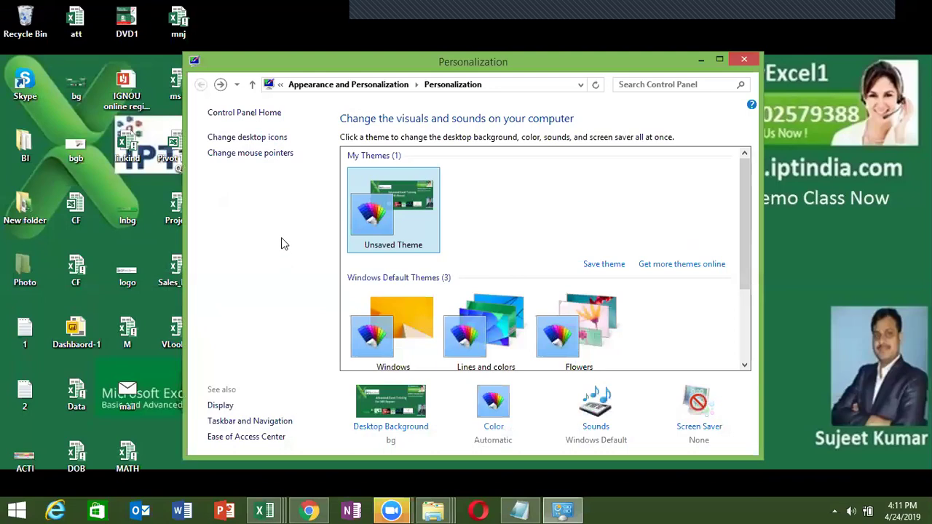
{"action": "left_click", "coordinate": [264, 142]}
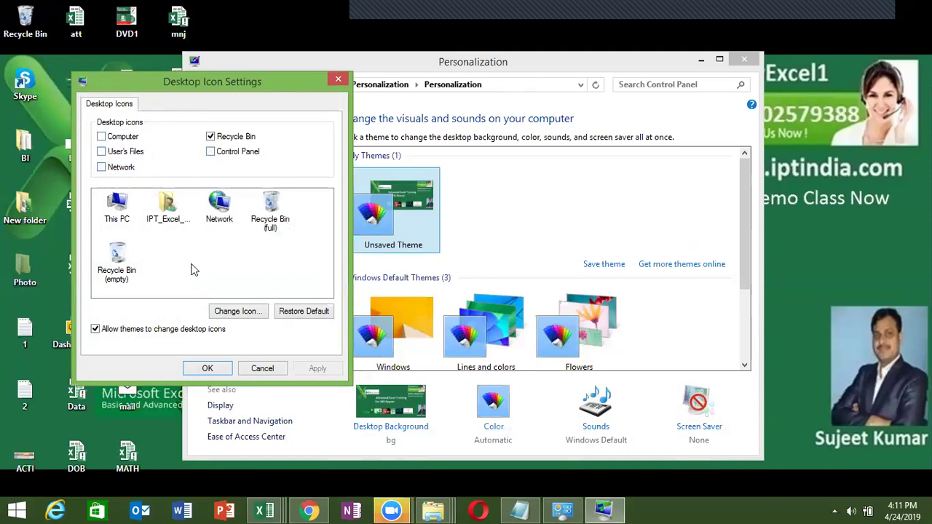
Change the This PC icon to the plain blue screen icon from imageres.dll
{"action": "left_click", "coordinate": [121, 219]}
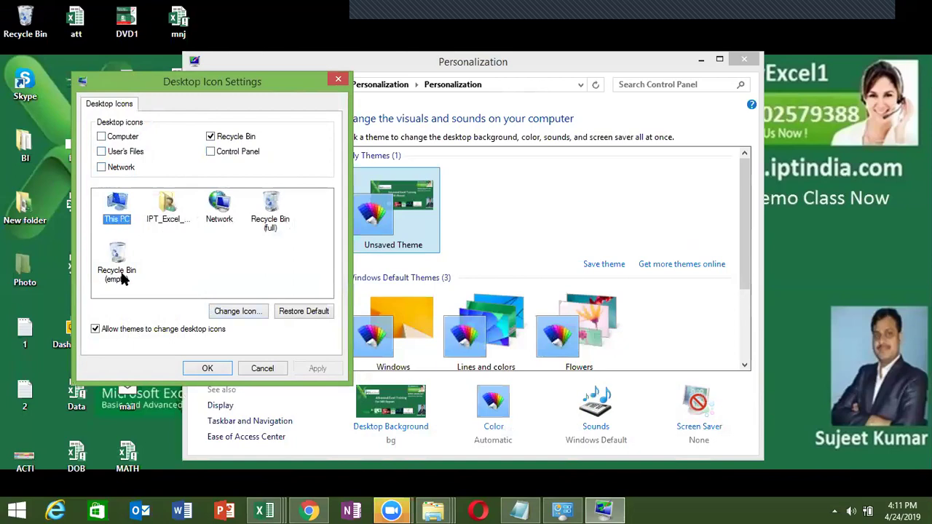
{"action": "left_click", "coordinate": [159, 253]}
{"action": "left_click", "coordinate": [123, 223]}
{"action": "left_click", "coordinate": [246, 311]}
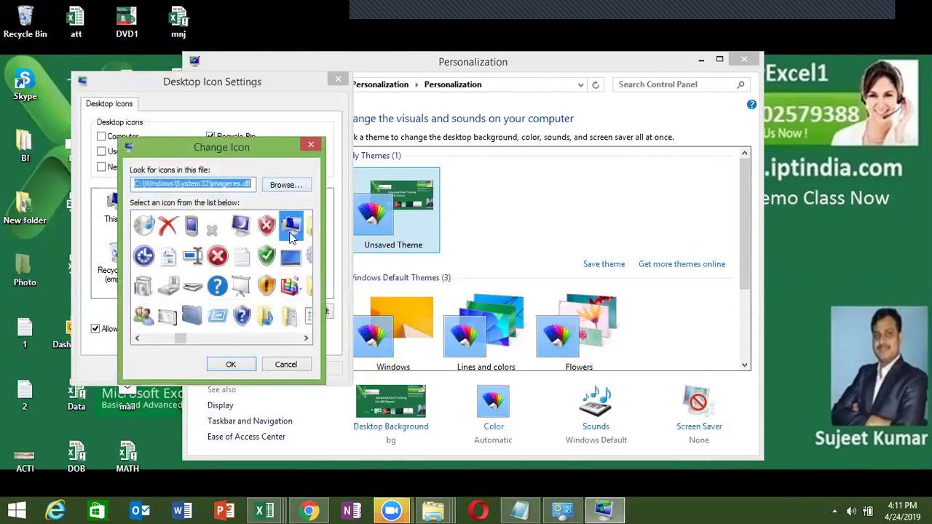
{"action": "left_click", "coordinate": [291, 256]}
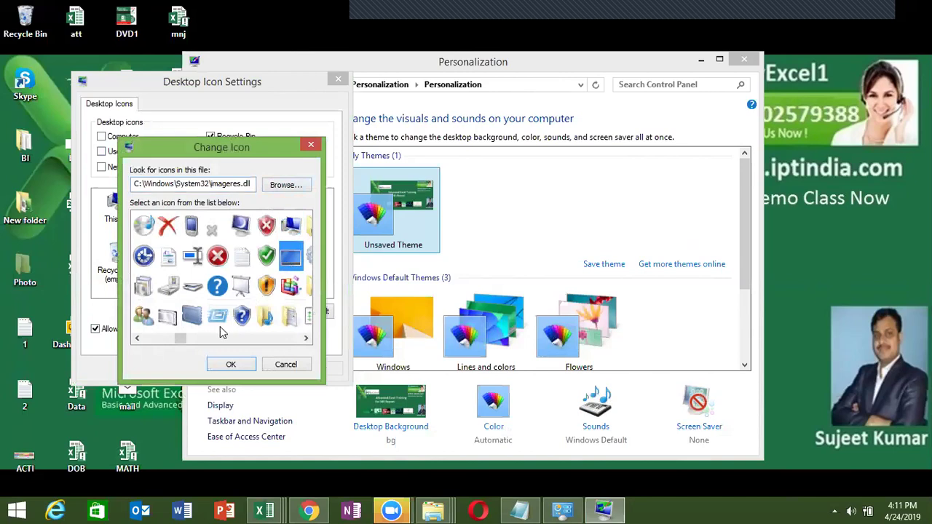
{"action": "mouse_move", "coordinate": [187, 337]}
{"action": "left_mouse_down"}
{"action": "mouse_move", "coordinate": [290, 337]}
{"action": "mouse_move", "coordinate": [145, 339]}
{"action": "mouse_move", "coordinate": [185, 335]}
{"action": "left_mouse_up"}
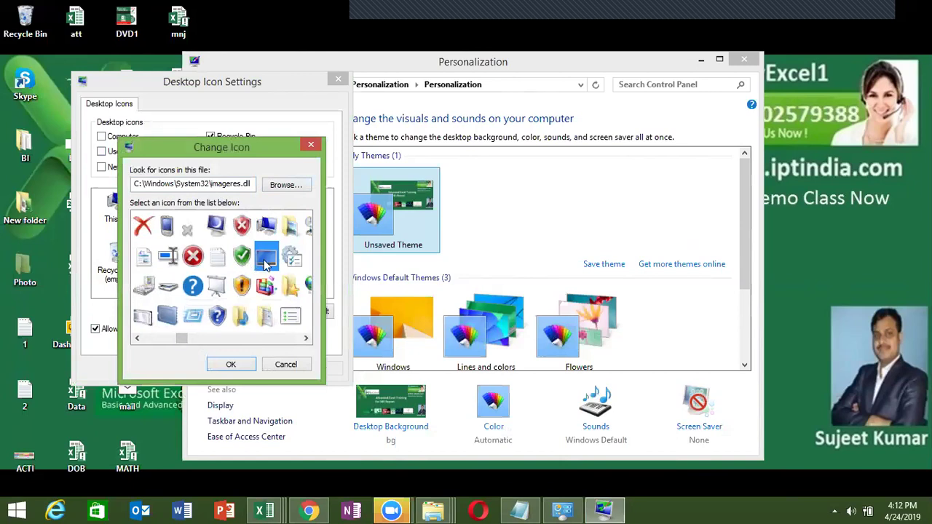
{"action": "left_click", "coordinate": [237, 364]}
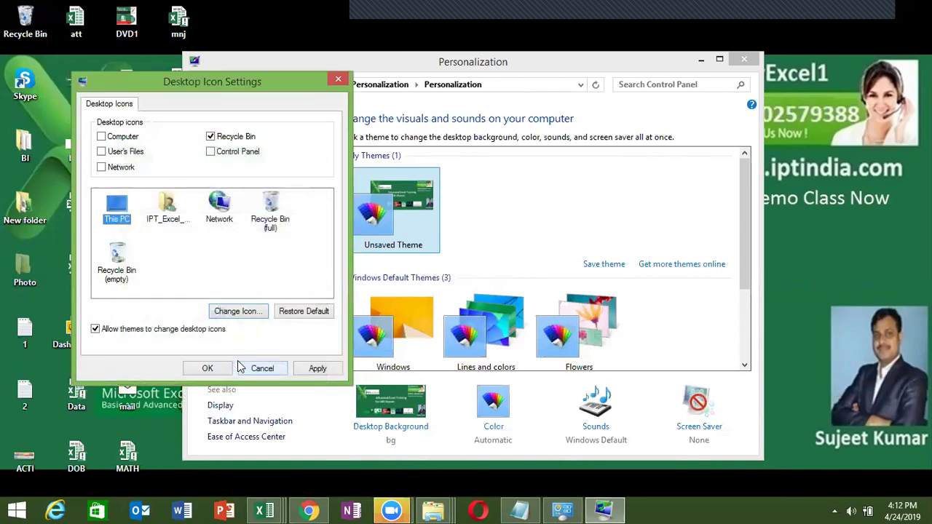
Restore the default icon for This PC and close the desktop icon settings without applying
{"action": "left_click", "coordinate": [219, 284]}
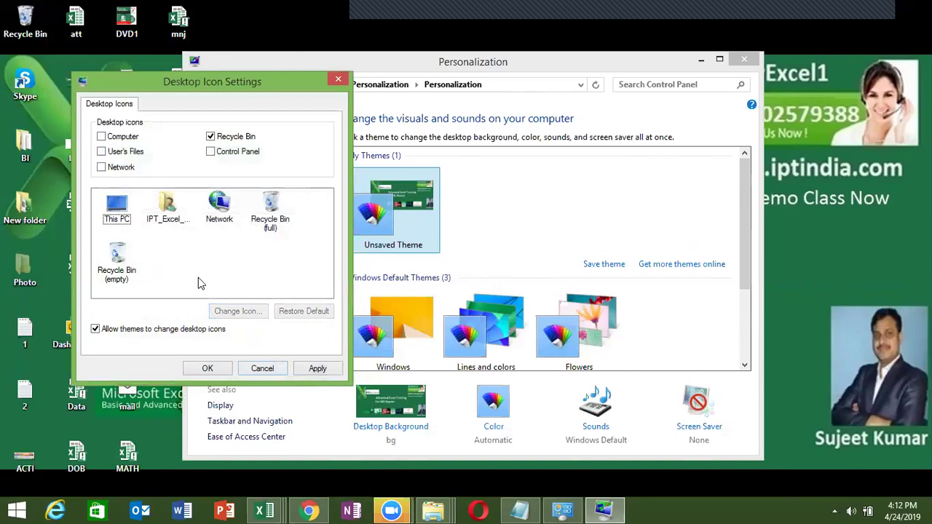
{"action": "left_click", "coordinate": [118, 224]}
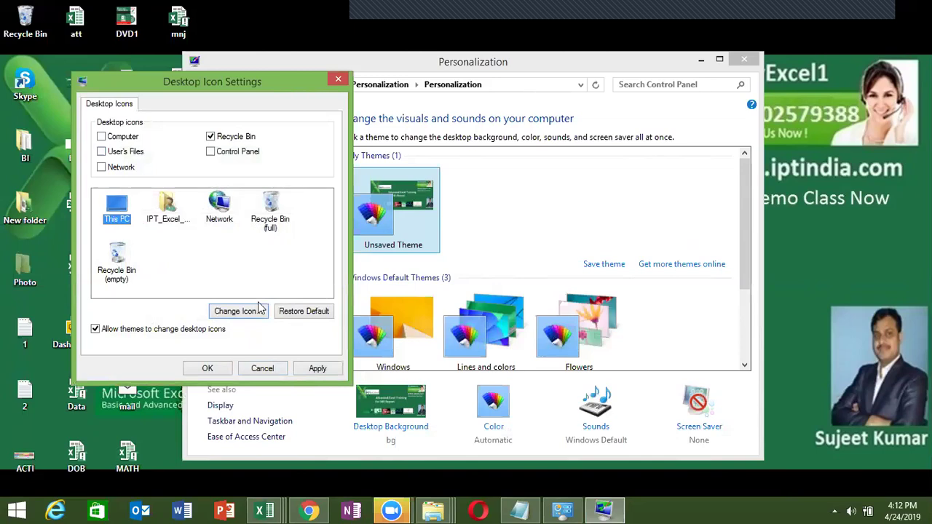
{"action": "left_click", "coordinate": [309, 314]}
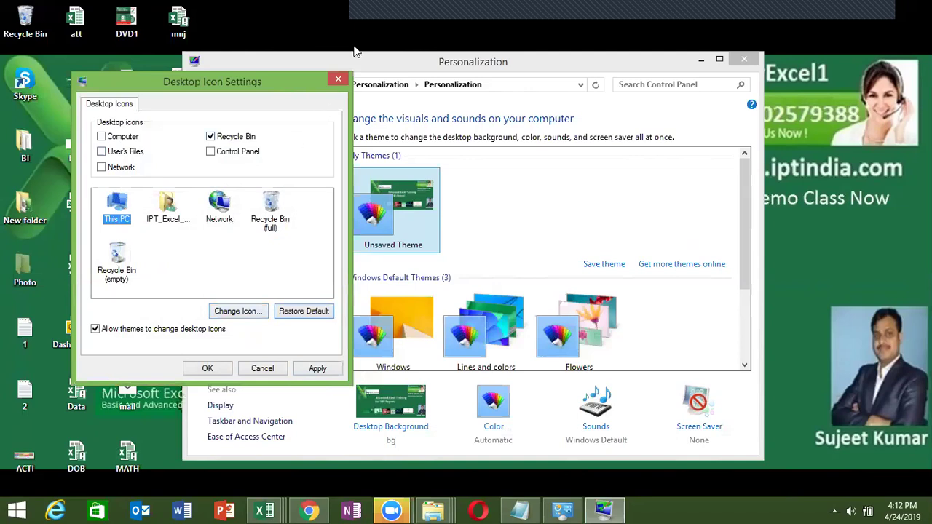
{"action": "left_click", "coordinate": [340, 79]}
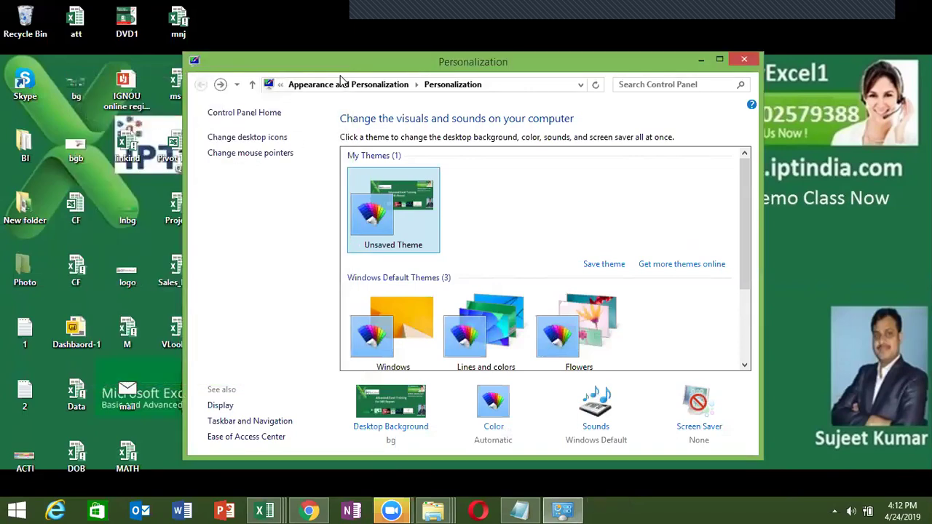
Review the mouse pointer list in the pointer settings, preview the Link Select pointer, and close without changes
{"action": "left_click", "coordinate": [275, 154]}
{"action": "left_click", "coordinate": [271, 152]}
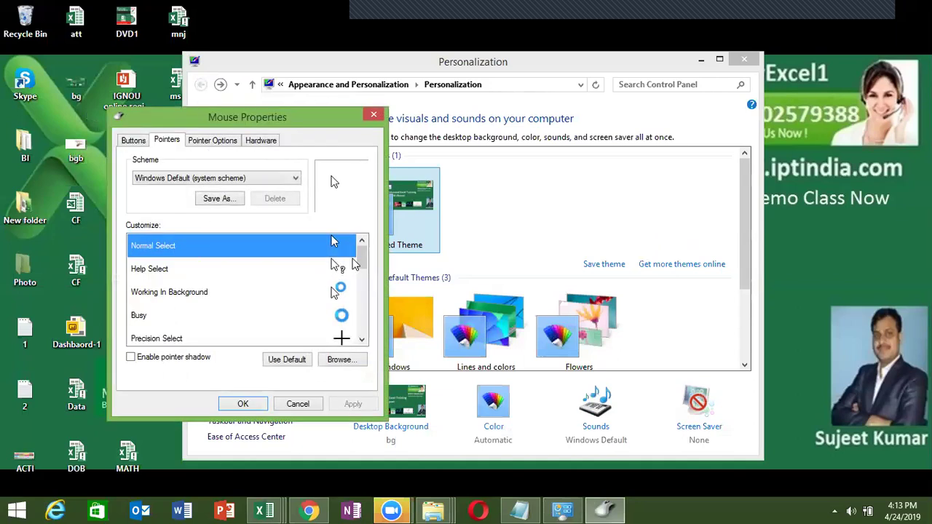
{"action": "mouse_move", "coordinate": [361, 252]}
{"action": "left_mouse_down"}
{"action": "mouse_move", "coordinate": [361, 342]}
{"action": "mouse_move", "coordinate": [365, 263]}
{"action": "left_mouse_up"}
{"action": "scroll", "coordinate": [366, 284], "scroll_direction": "down", "scroll_amount": 1}
{"action": "left_click_drag", "start_coordinate": [365, 261], "coordinate": [364, 285]}
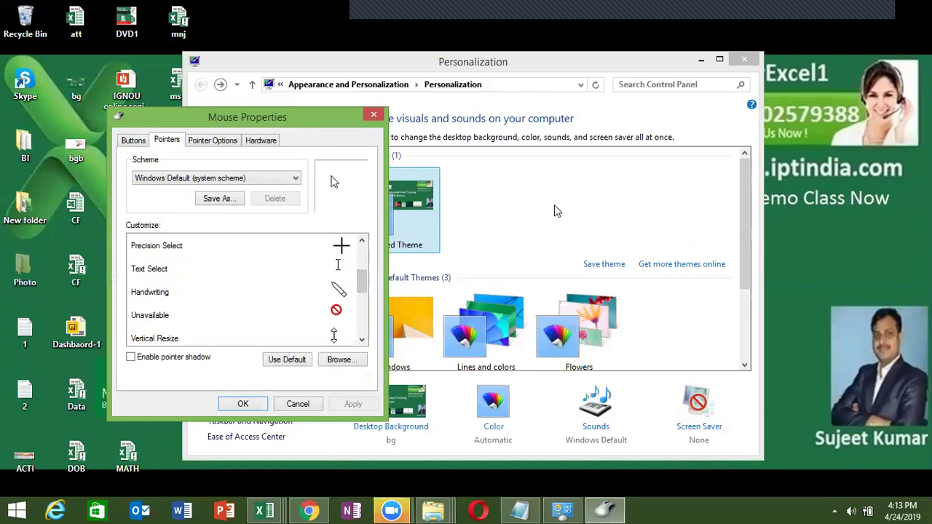
{"action": "left_click_drag", "start_coordinate": [362, 286], "coordinate": [353, 331]}
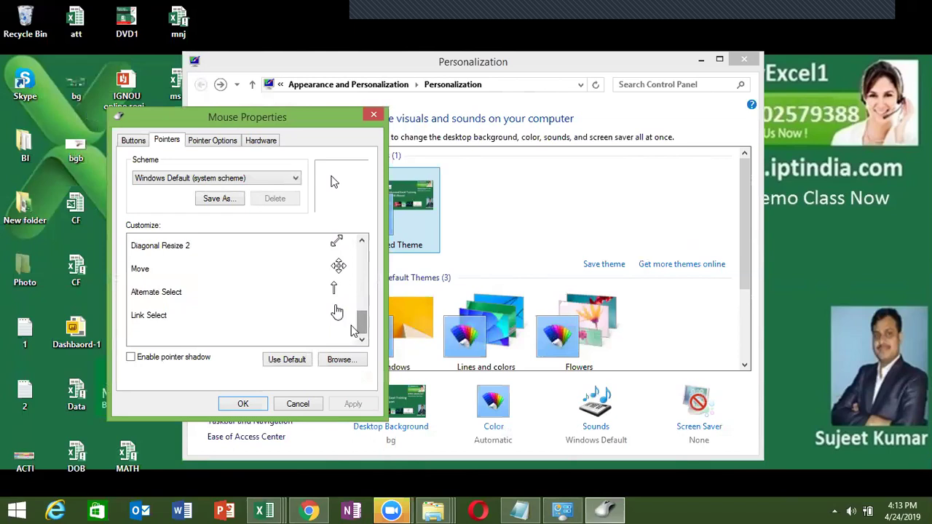
{"action": "left_click", "coordinate": [342, 318]}
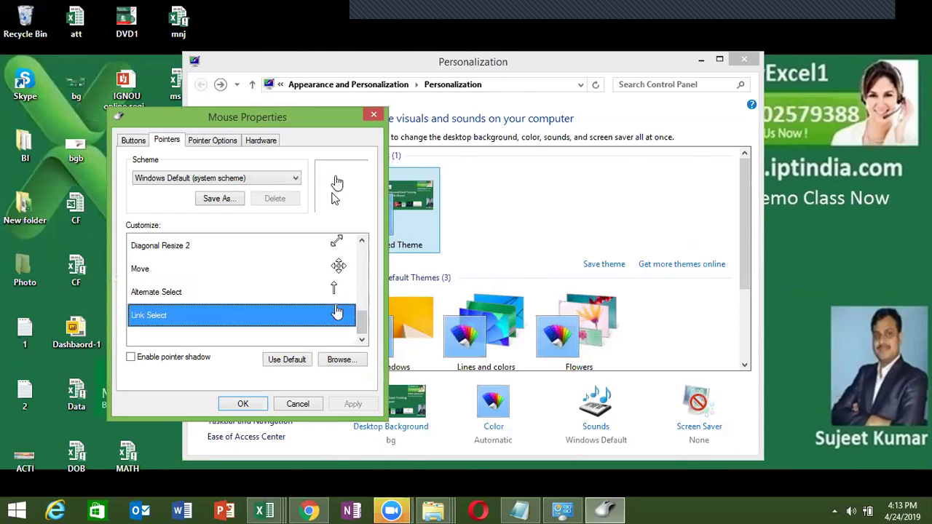
{"action": "left_click", "coordinate": [373, 115]}
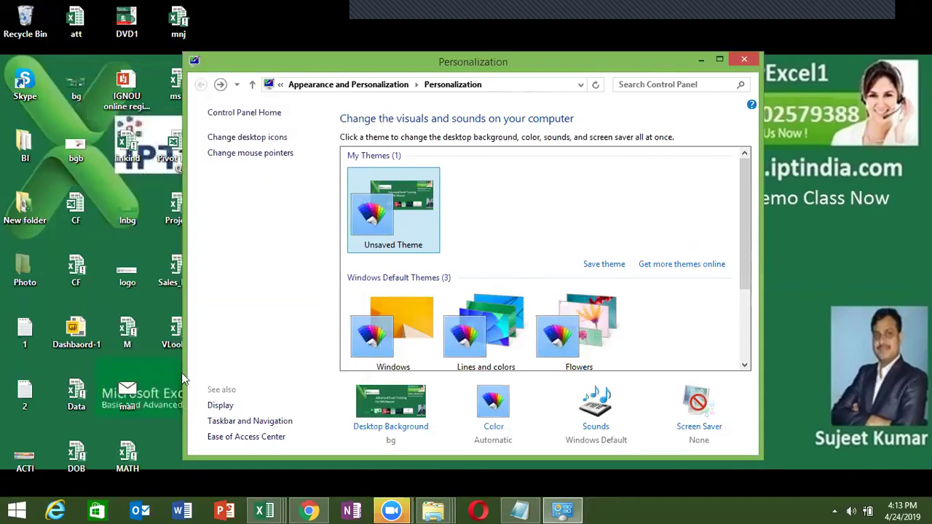
View the Display settings from Personalization, return, and close the Personalization window
{"action": "left_click", "coordinate": [220, 405]}
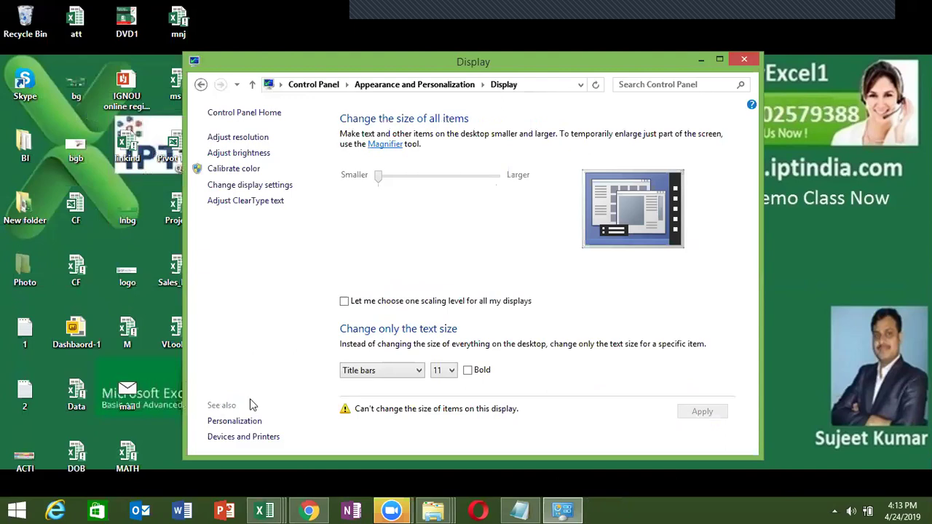
{"action": "left_click", "coordinate": [201, 84]}
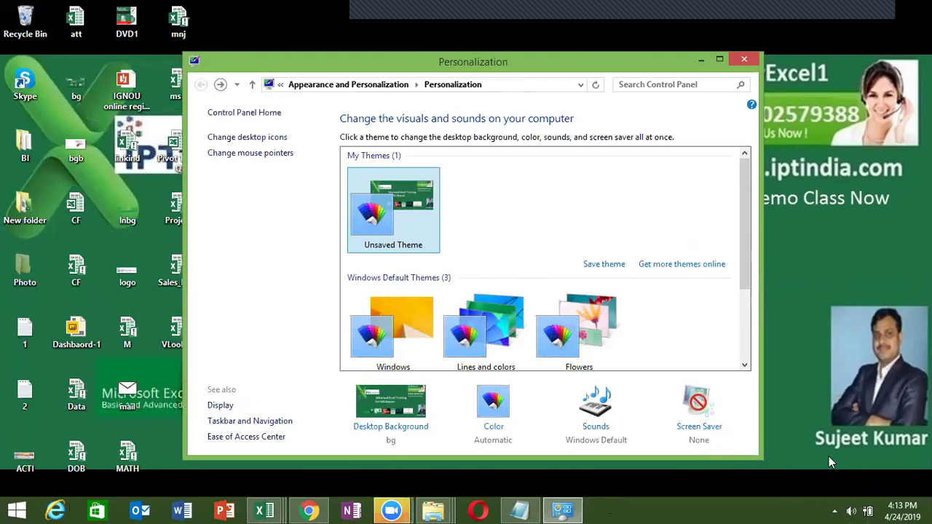
{"action": "left_click", "coordinate": [752, 57]}
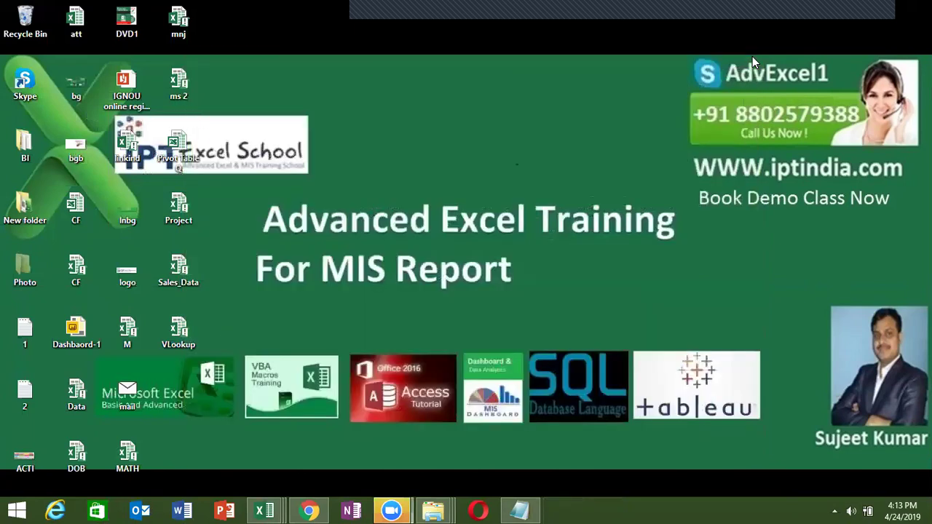
Show the Start screen, try a search for "s", dismiss it and return to the desktop
{"action": "left_click", "coordinate": [16, 509]}
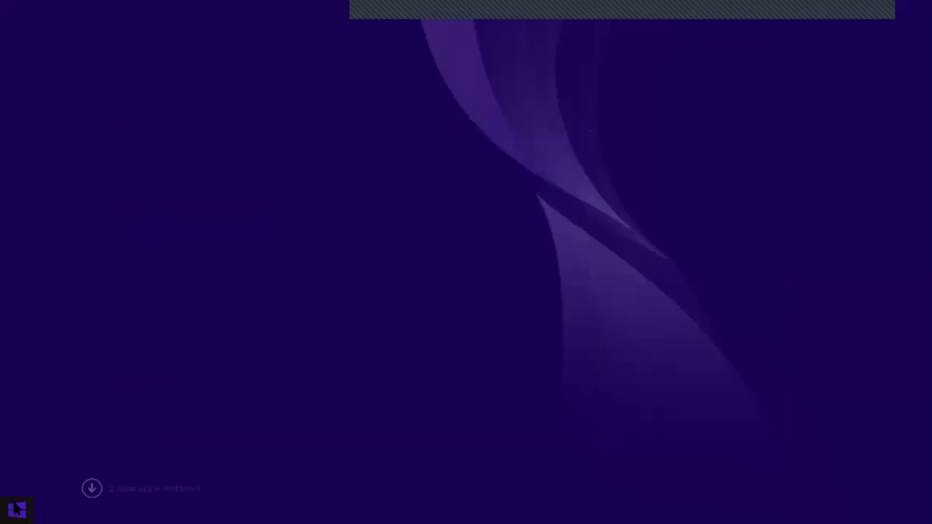
{"action": "left_click", "coordinate": [16, 510]}
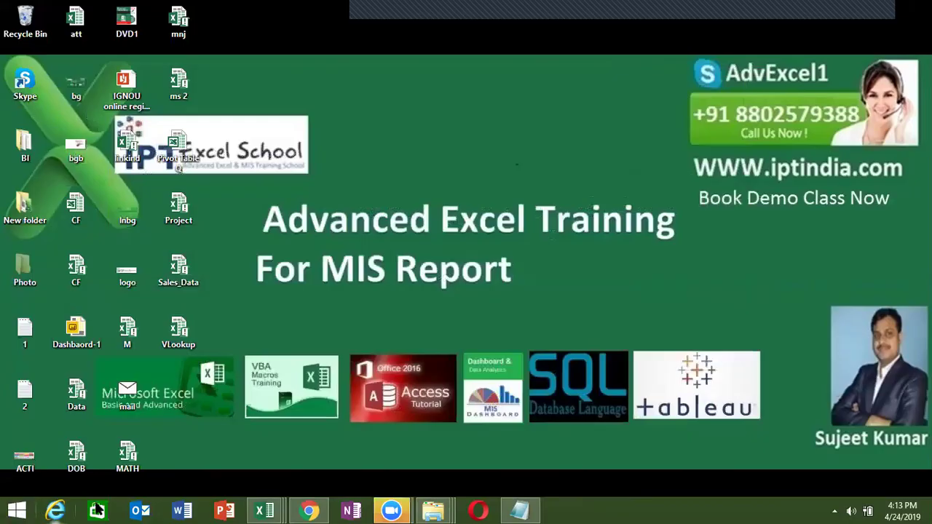
{"action": "left_click", "coordinate": [16, 510]}
{"action": "type", "text": "s"}
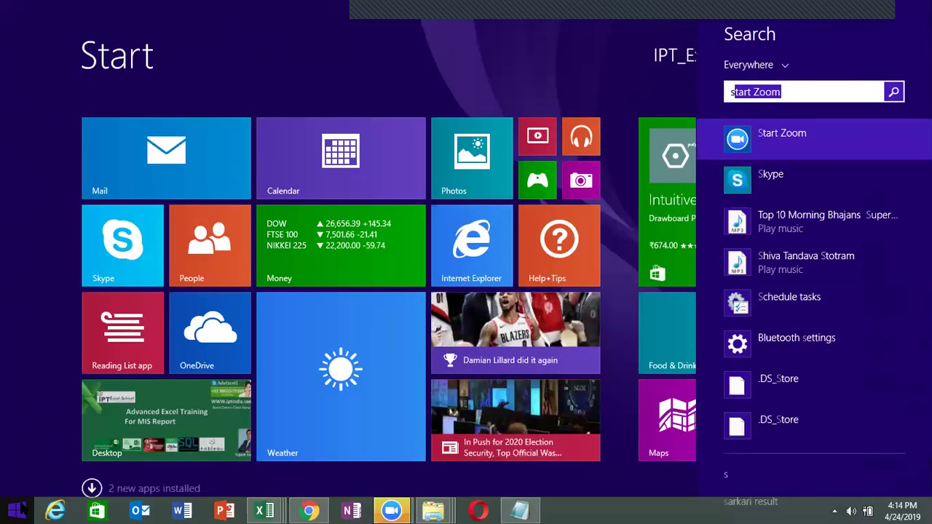
{"action": "key", "text": "BackSpace"}
{"action": "key", "text": "Escape"}
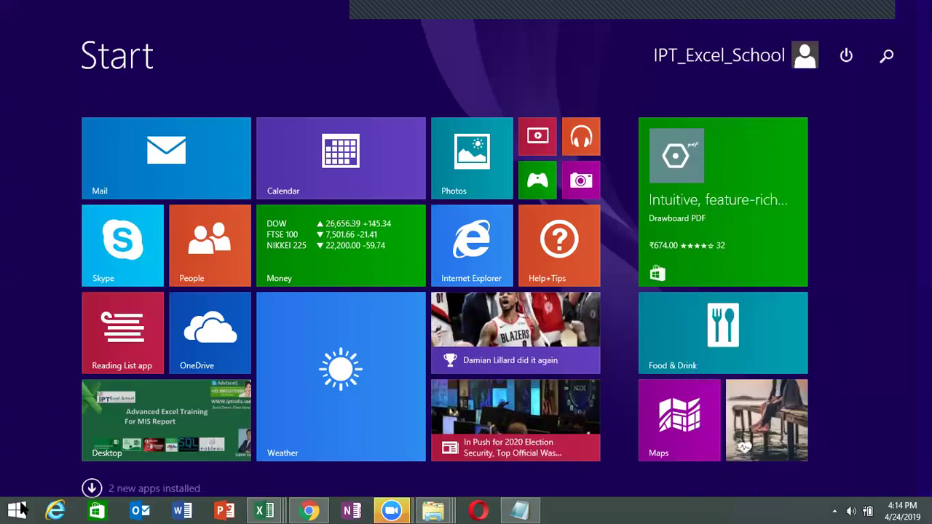
{"action": "left_click", "coordinate": [18, 510]}
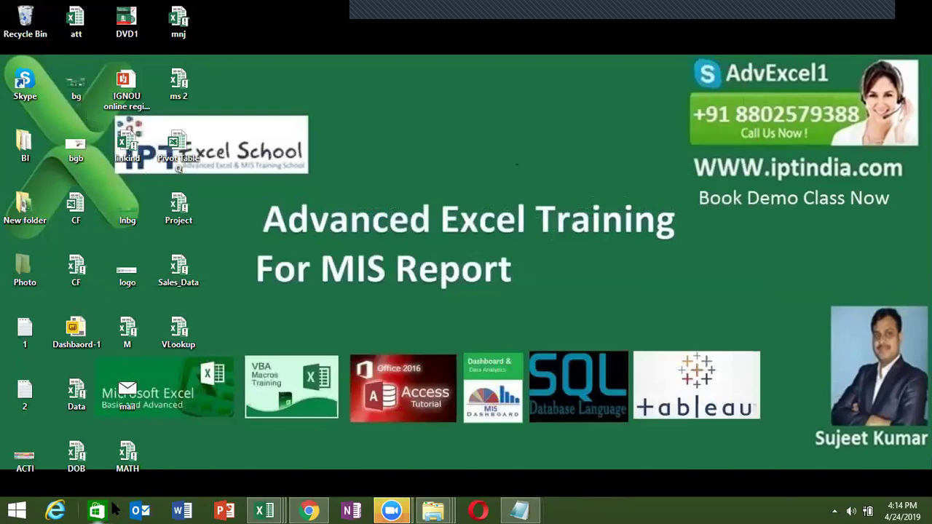
Preview the open windows, show the Zoom recording folder with three files, and switch to the MATH workbook in Excel
{"action": "mouse_move", "coordinate": [268, 511]}
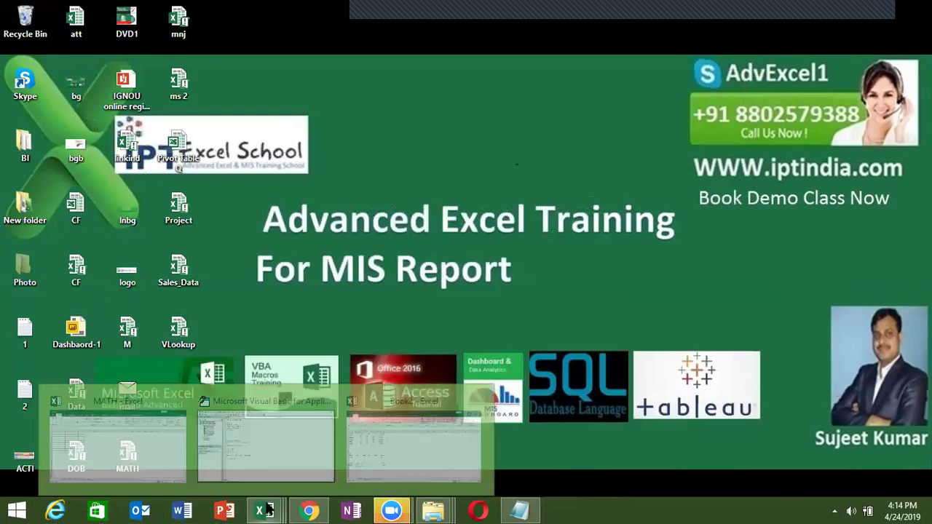
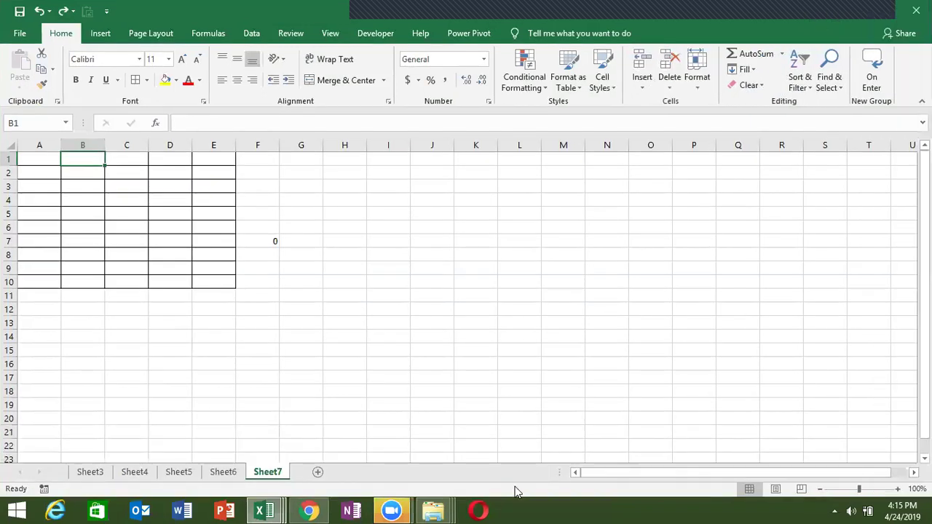
{"action": "mouse_move", "coordinate": [441, 510]}
{"action": "left_click", "coordinate": [478, 456]}
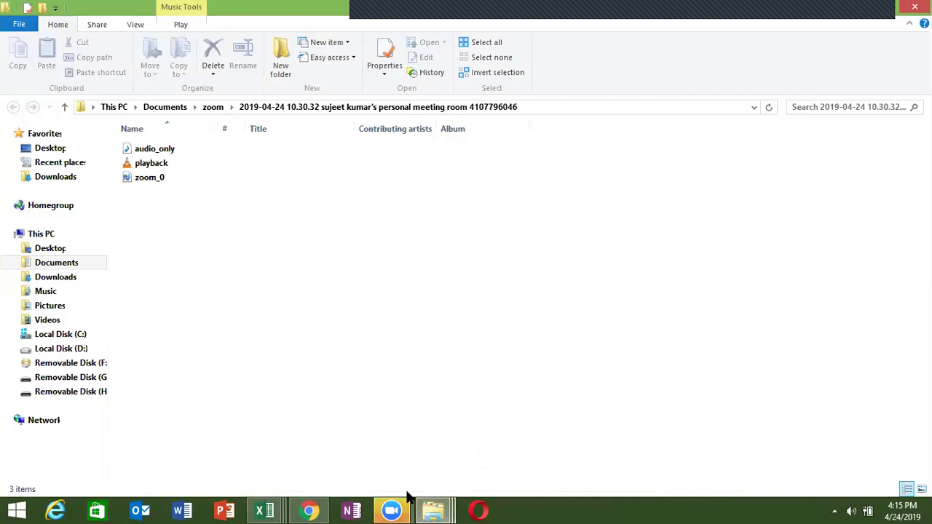
{"action": "mouse_move", "coordinate": [262, 509]}
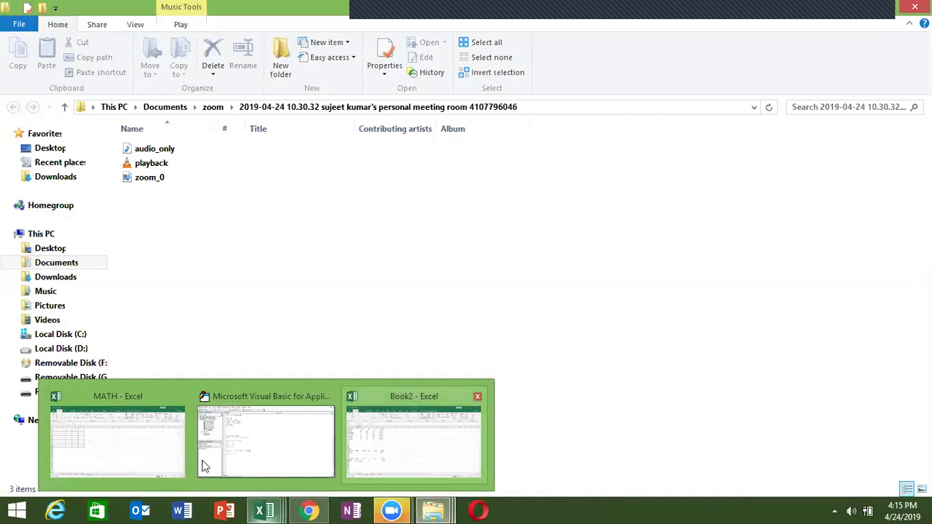
{"action": "left_click", "coordinate": [157, 444]}
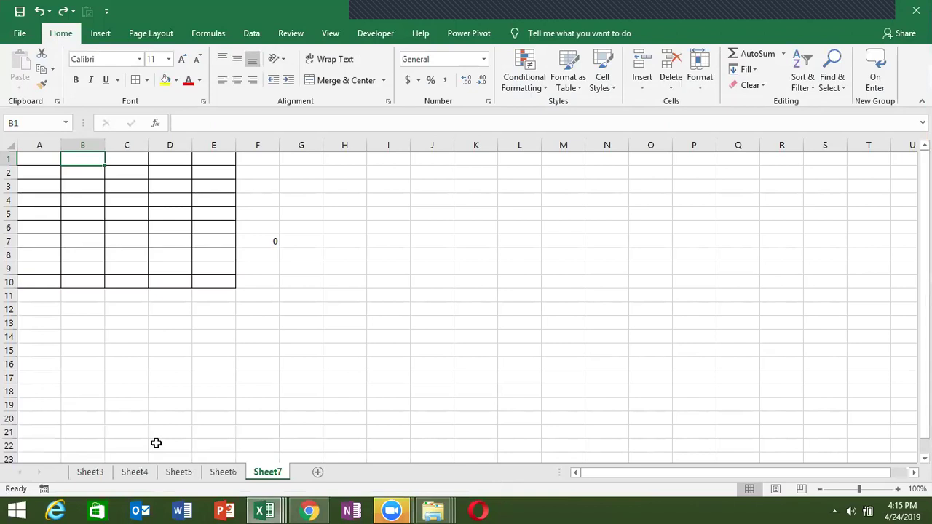
Cycle through all open windows with the task switcher and return to the MATH workbook
{"action": "key", "text": "alt+Tab"}
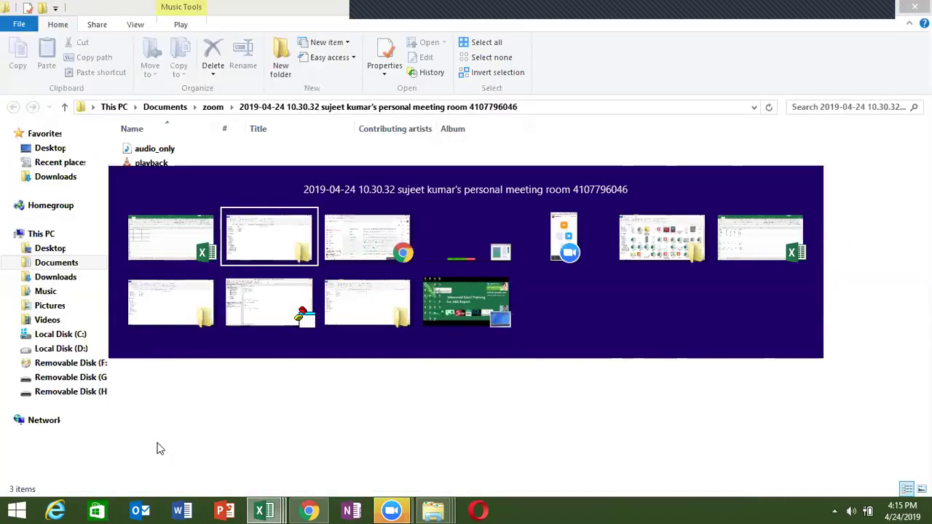
{"action": "key", "text": "Tab"}
{"action": "key", "text": "Tab"}
{"action": "key", "text": "Tab"}
{"action": "key", "text": "Tab"}
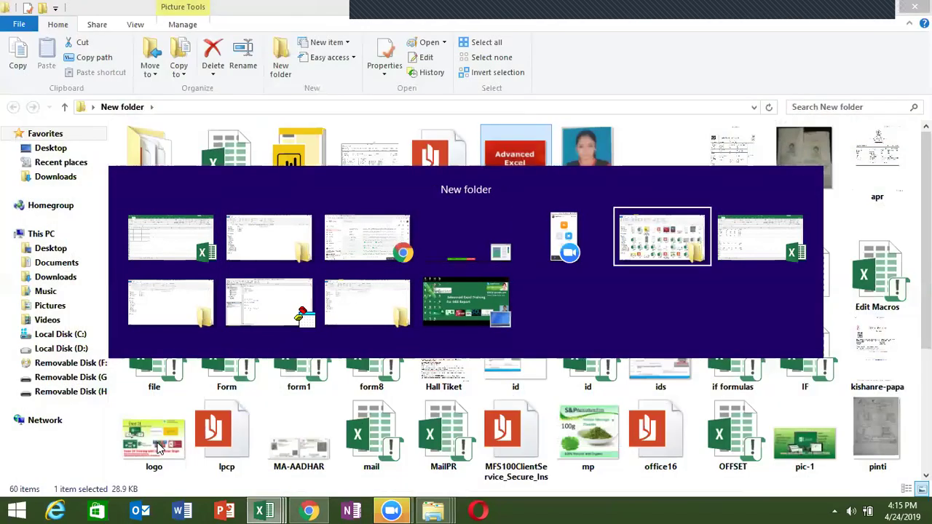
{"action": "key", "text": "Tab"}
{"action": "key", "text": "Tab"}
{"action": "key", "text": "Tab"}
{"action": "key", "text": "Tab"}
{"action": "key", "text": "Tab"}
{"action": "key", "text": "Tab"}
{"action": "key", "text": "Tab"}
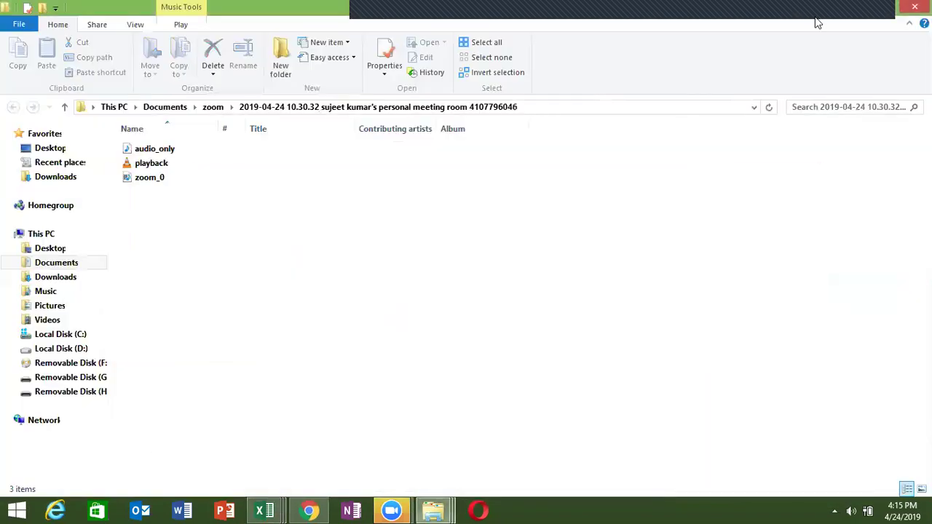
{"action": "key", "text": "alt+Tab"}
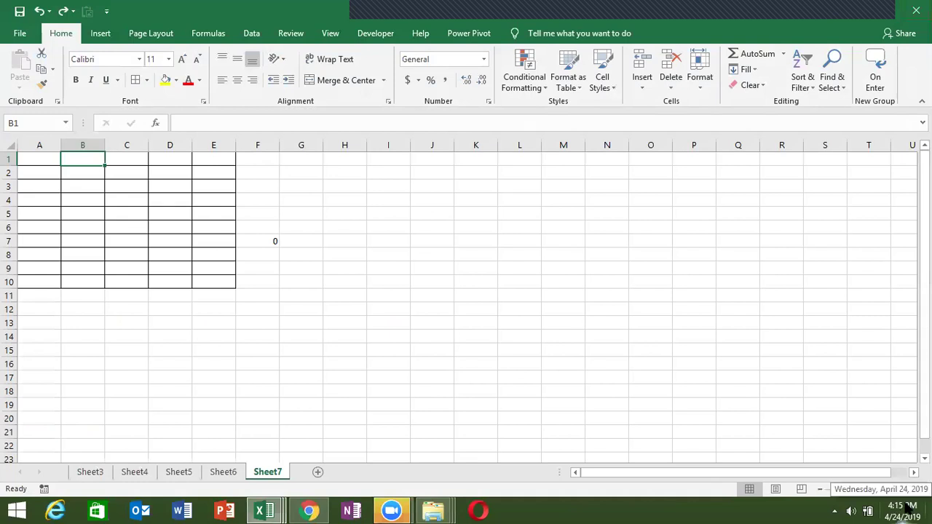
{"action": "right_click", "coordinate": [621, 508]}
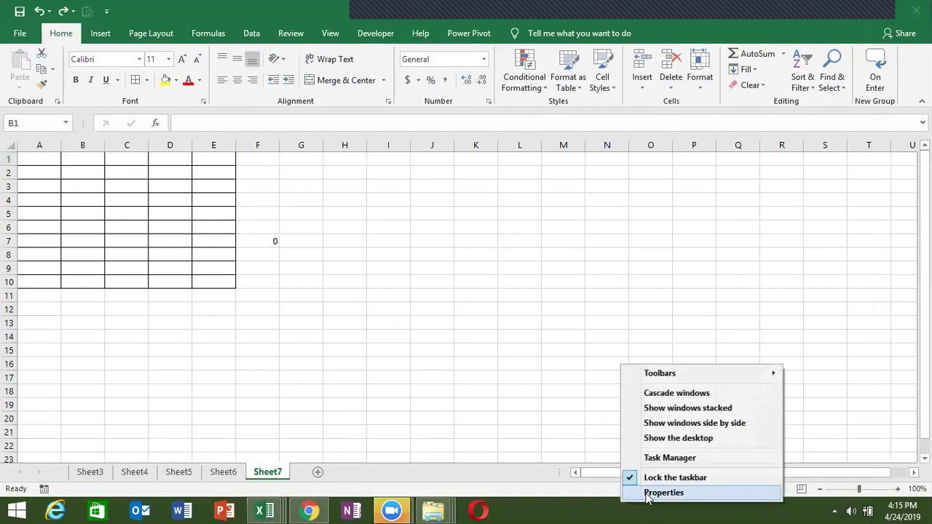
{"action": "left_click", "coordinate": [659, 493]}
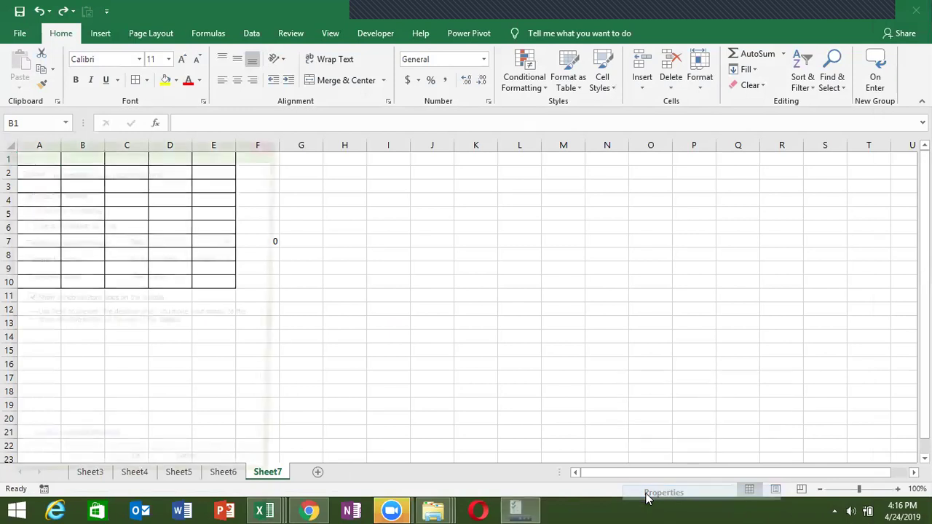
{"action": "left_click", "coordinate": [274, 150]}
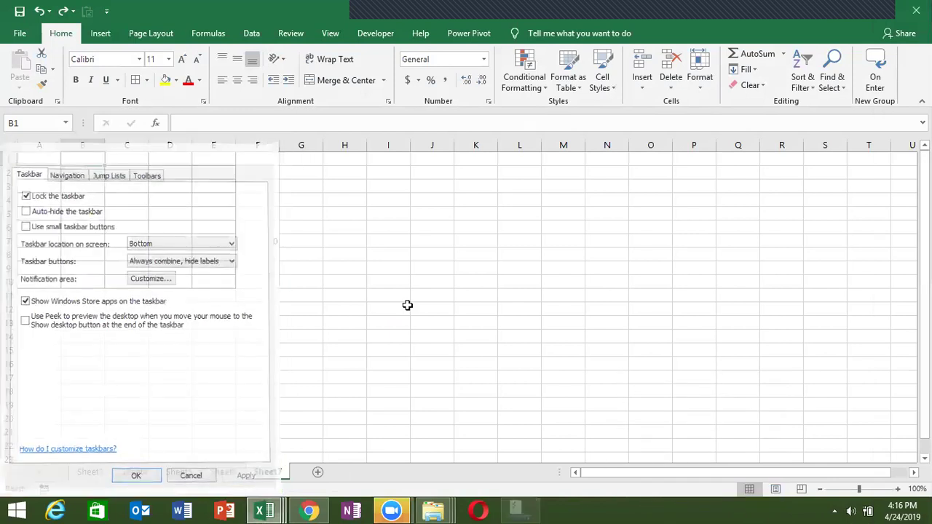
Unlock the taskbar in the Taskbar and Navigation properties and apply the change
{"action": "right_click", "coordinate": [568, 509]}
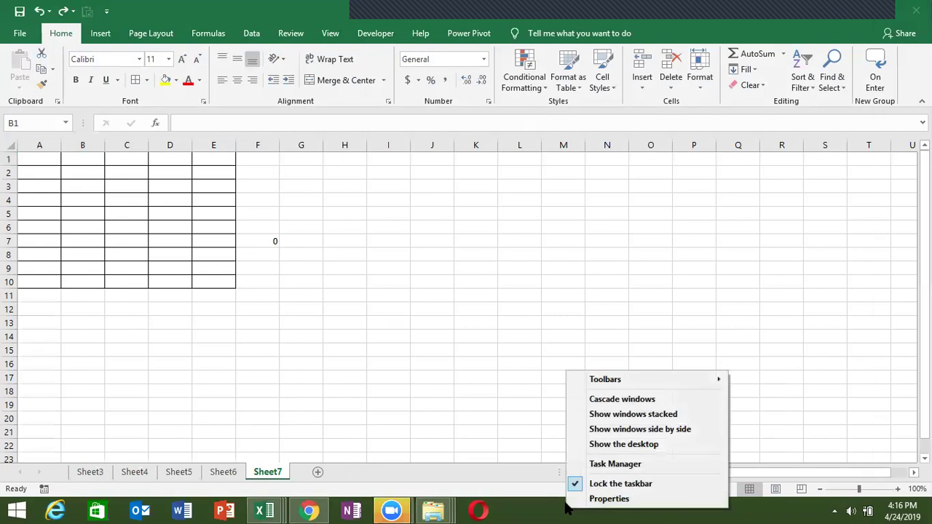
{"action": "left_click", "coordinate": [590, 504]}
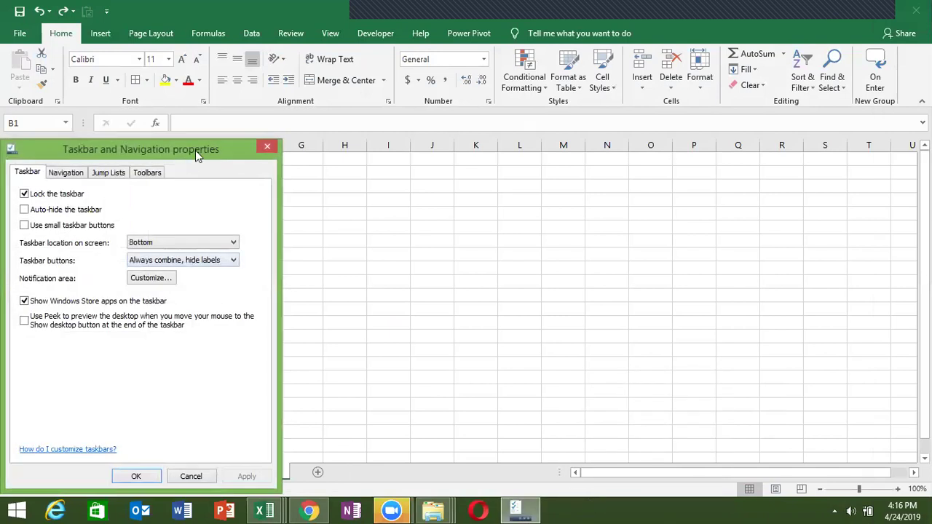
{"action": "left_click_drag", "start_coordinate": [245, 138], "coordinate": [441, 100]}
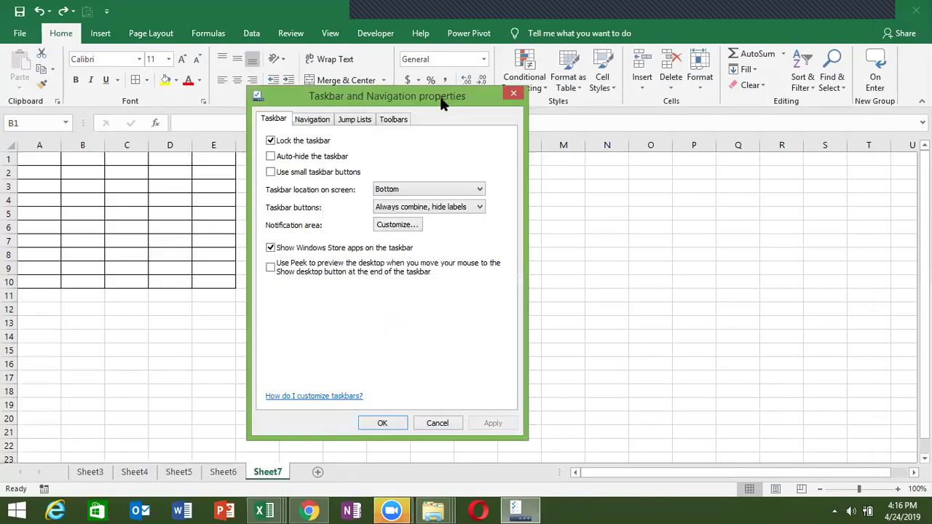
{"action": "left_click", "coordinate": [281, 146]}
{"action": "left_click", "coordinate": [493, 424]}
{"action": "left_click", "coordinate": [386, 423]}
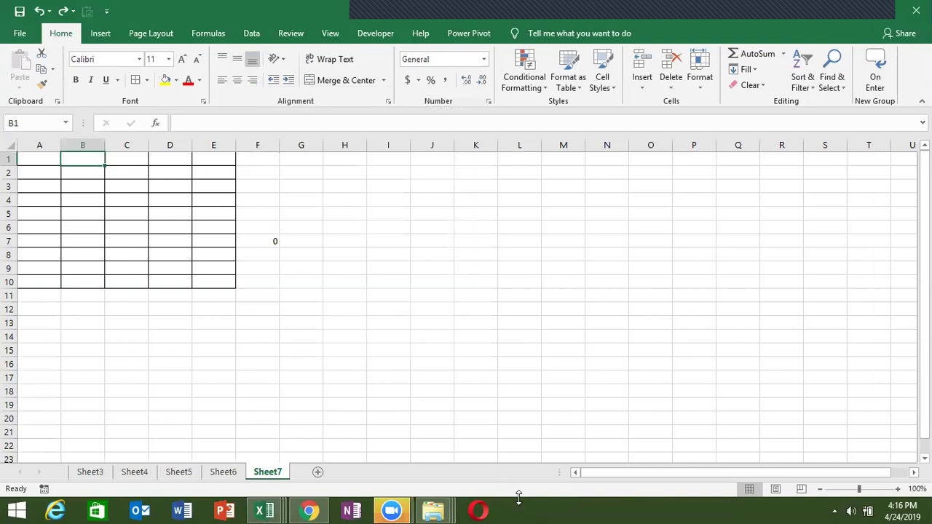
Stretch the unlocked taskbar to several rows high and shrink it back to a single row
{"action": "left_click_drag", "start_coordinate": [519, 496], "coordinate": [504, 374]}
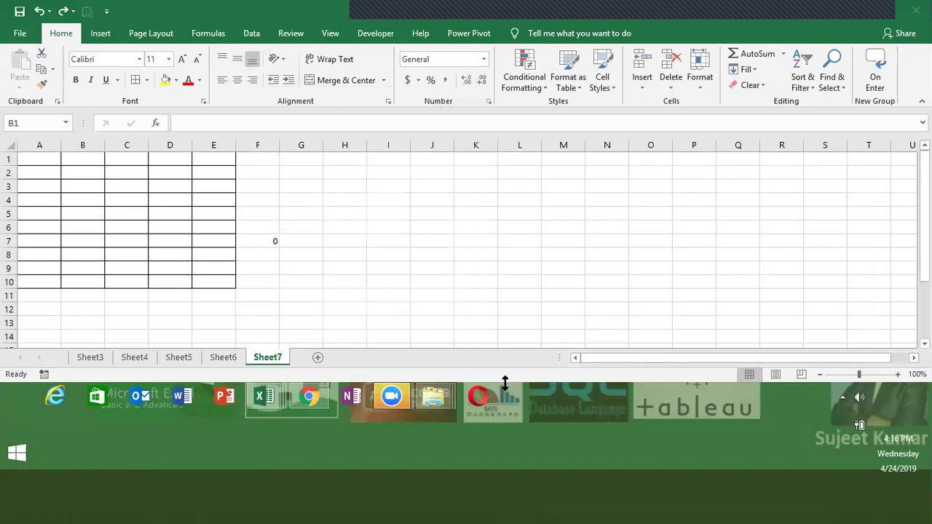
{"action": "left_click_drag", "start_coordinate": [505, 383], "coordinate": [501, 481]}
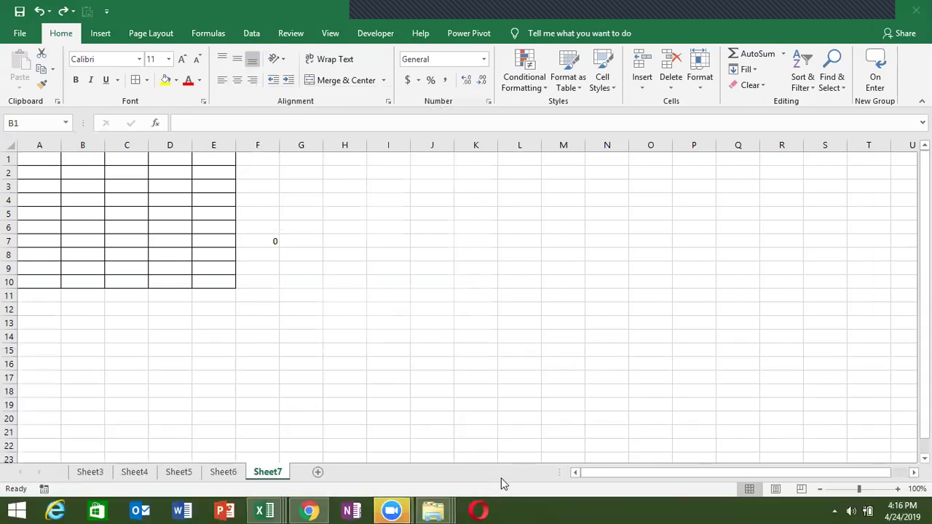
Lock the taskbar and turn on auto-hide in the Taskbar and Navigation properties, then apply and close the dialog
{"action": "right_click", "coordinate": [533, 510]}
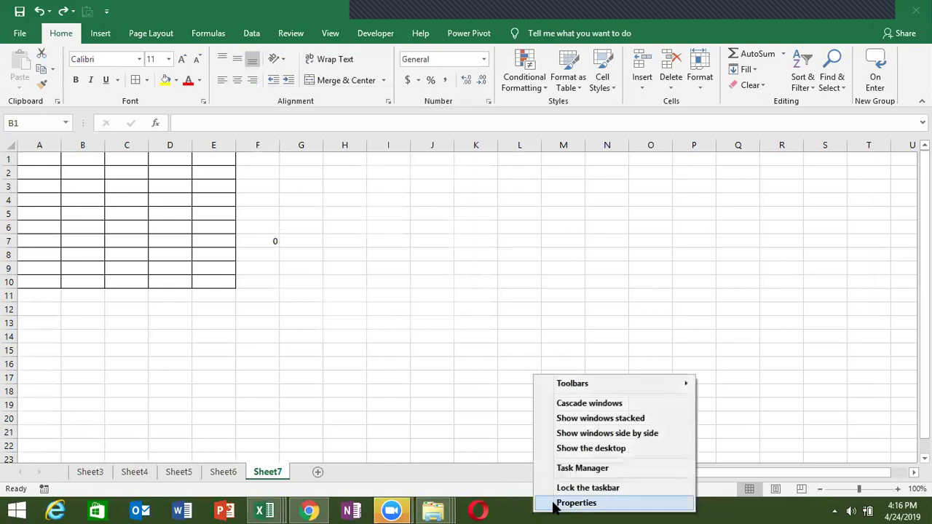
{"action": "left_click", "coordinate": [555, 503]}
{"action": "left_click", "coordinate": [24, 193]}
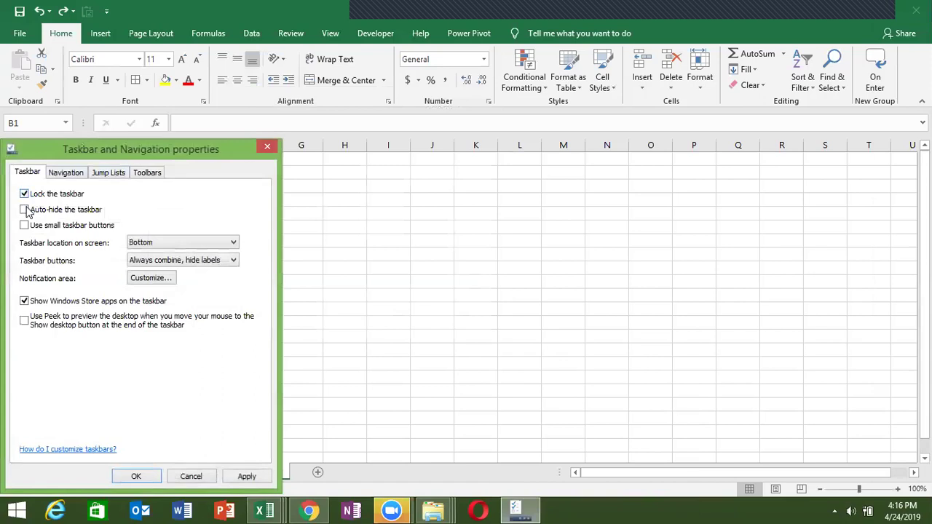
{"action": "left_click", "coordinate": [25, 210]}
{"action": "left_click", "coordinate": [232, 477]}
{"action": "left_click", "coordinate": [146, 476]}
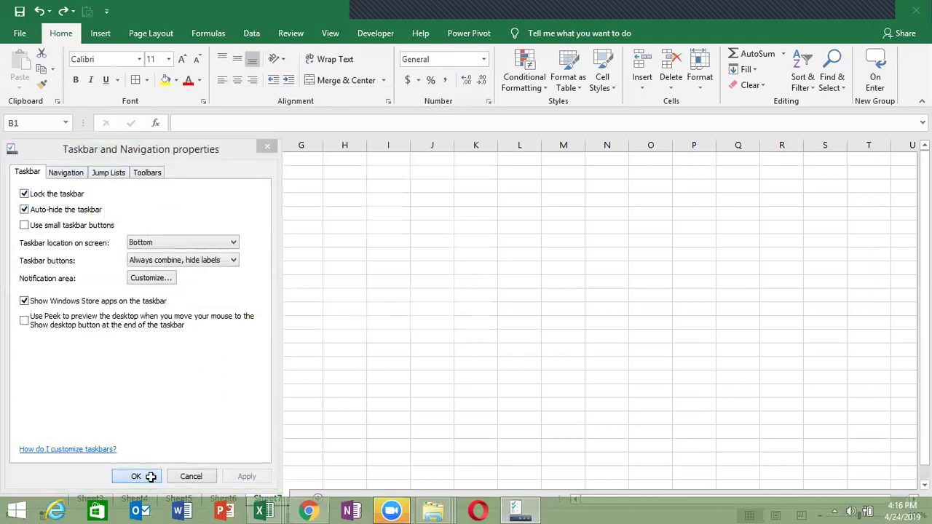
Test the auto-hide behaviour by working in cell H11 of the worksheet and bringing the hidden taskbar back into view
{"action": "left_click", "coordinate": [359, 292]}
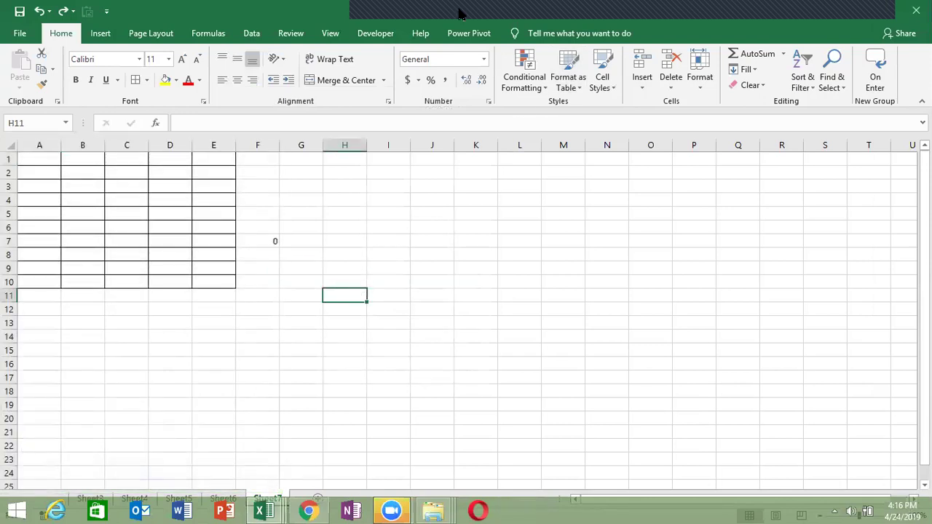
{"action": "left_click", "coordinate": [555, 508]}
{"action": "left_click", "coordinate": [580, 351]}
{"action": "key", "text": "F2"}
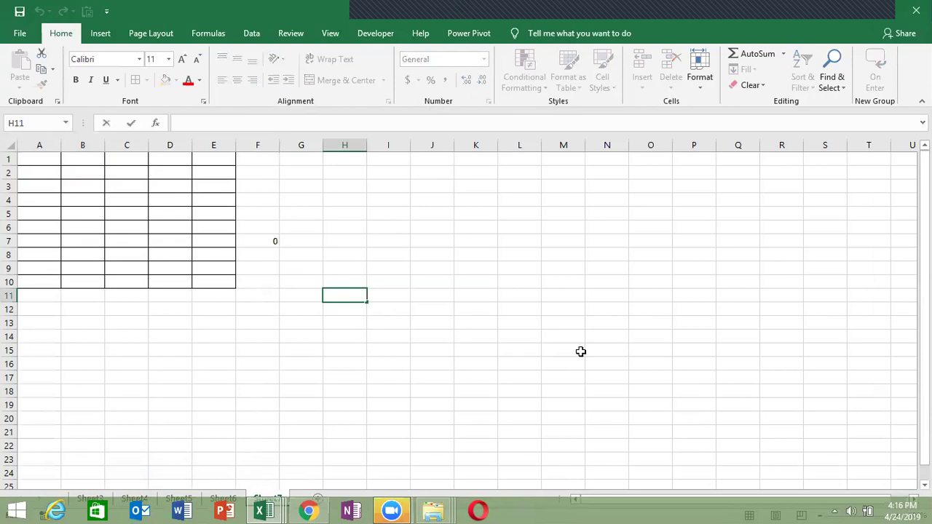
Turn off taskbar auto-hide, enable small taskbar buttons in the Taskbar and Navigation properties, and apply both changes
{"action": "right_click", "coordinate": [519, 506]}
{"action": "left_click", "coordinate": [562, 496]}
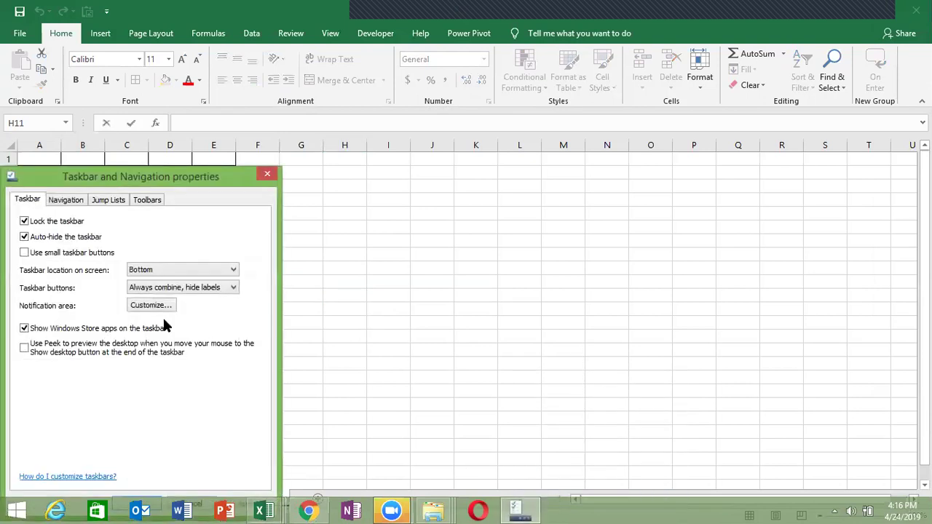
{"action": "left_click", "coordinate": [49, 241]}
{"action": "left_click", "coordinate": [49, 255]}
{"action": "left_click", "coordinate": [311, 450]}
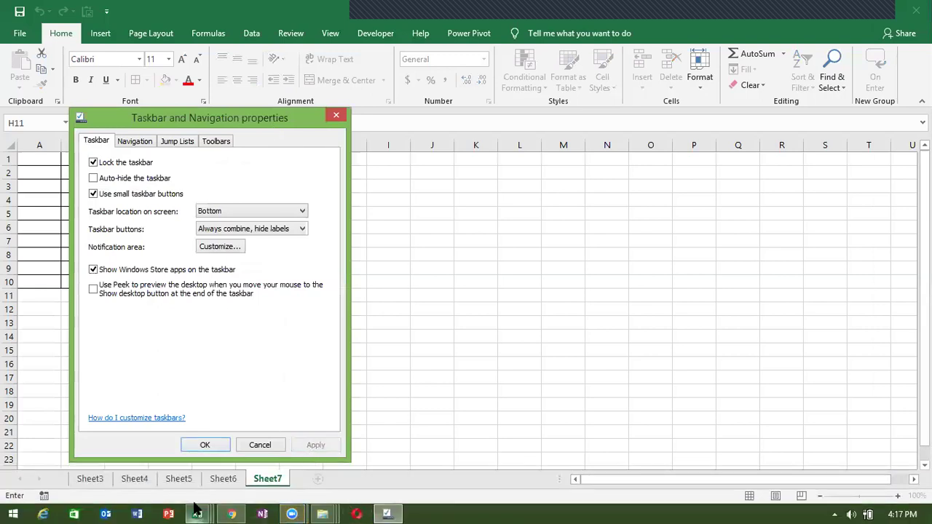
Disable small taskbar buttons and apply the change
{"action": "mouse_move", "coordinate": [188, 508]}
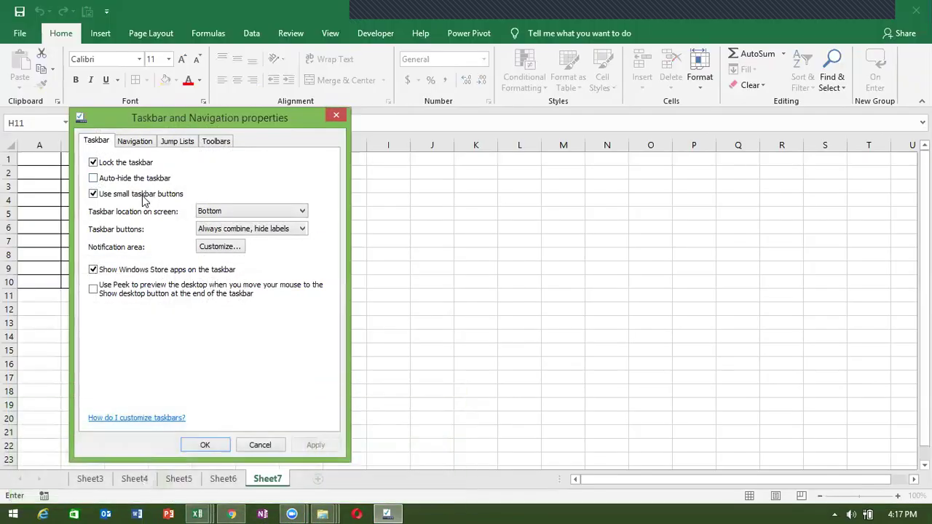
{"action": "left_click", "coordinate": [143, 196]}
{"action": "left_click", "coordinate": [315, 447]}
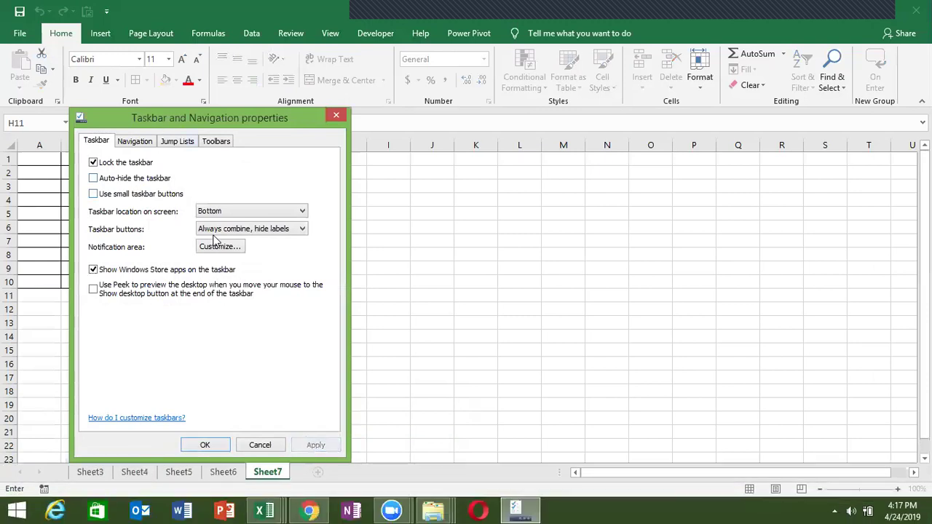
Set the taskbar location on screen to Left and apply it
{"action": "left_click", "coordinate": [223, 212]}
{"action": "left_click", "coordinate": [222, 212]}
{"action": "left_click", "coordinate": [231, 211]}
{"action": "left_click", "coordinate": [228, 231]}
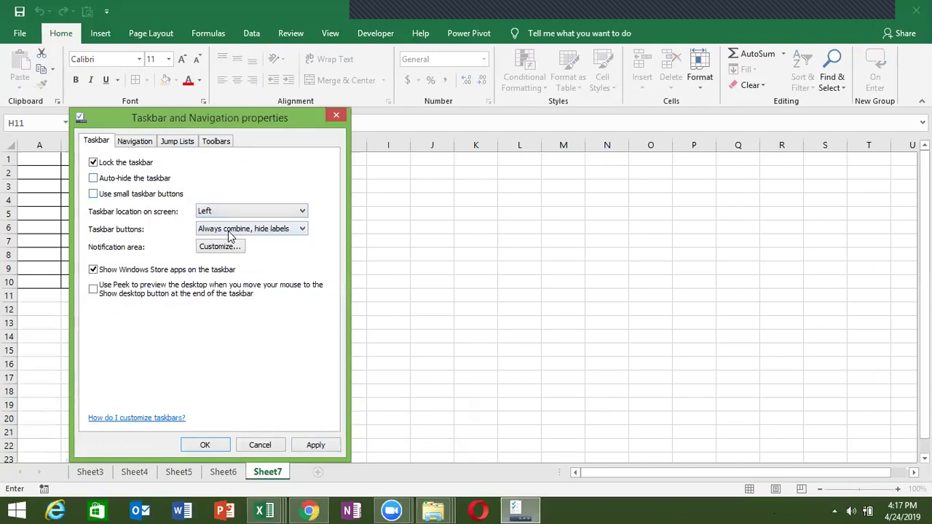
{"action": "left_click", "coordinate": [314, 442]}
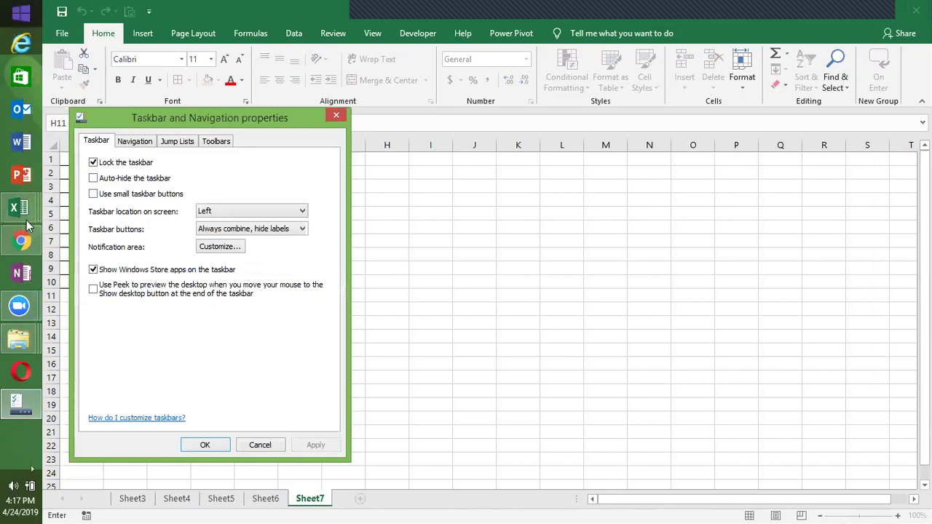
Change the taskbar location to Right and apply it, then to Top and apply it
{"action": "left_click", "coordinate": [211, 213]}
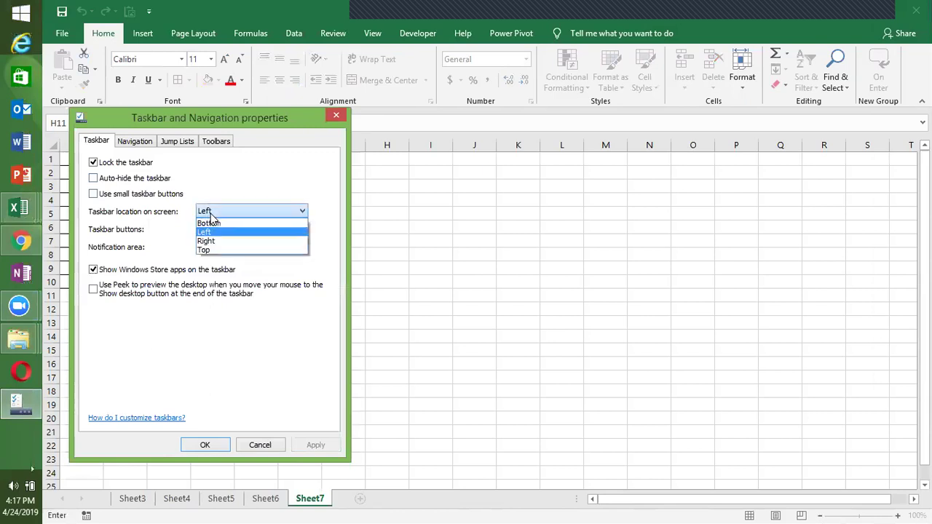
{"action": "left_click", "coordinate": [212, 241]}
{"action": "left_click", "coordinate": [321, 446]}
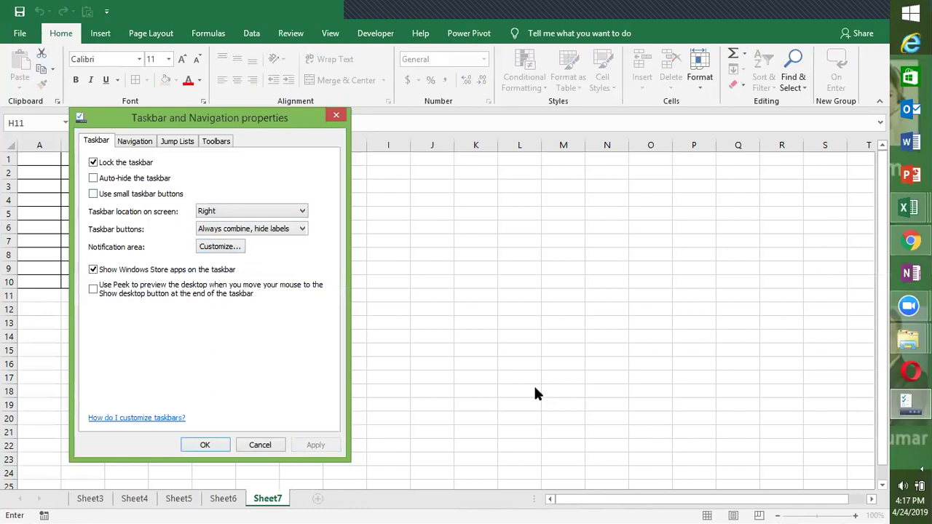
{"action": "left_click", "coordinate": [235, 211]}
{"action": "left_click", "coordinate": [225, 249]}
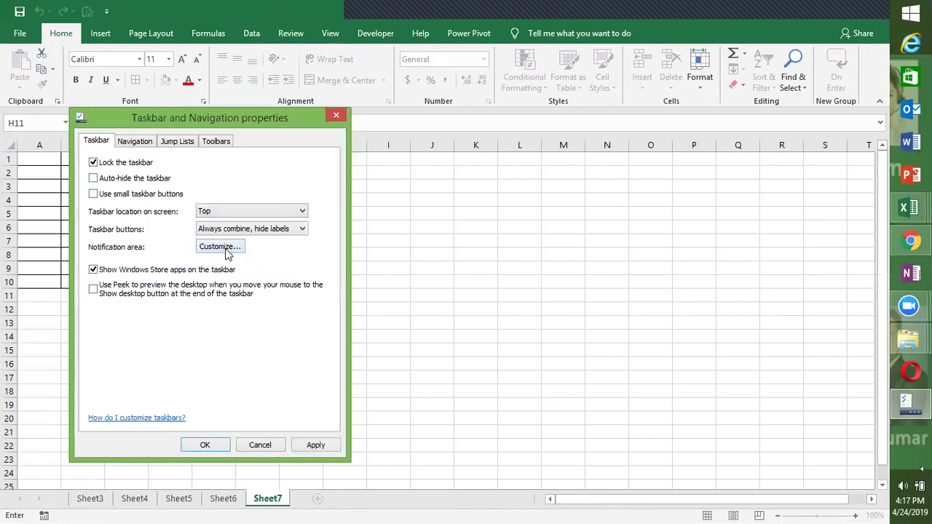
{"action": "left_click", "coordinate": [311, 446]}
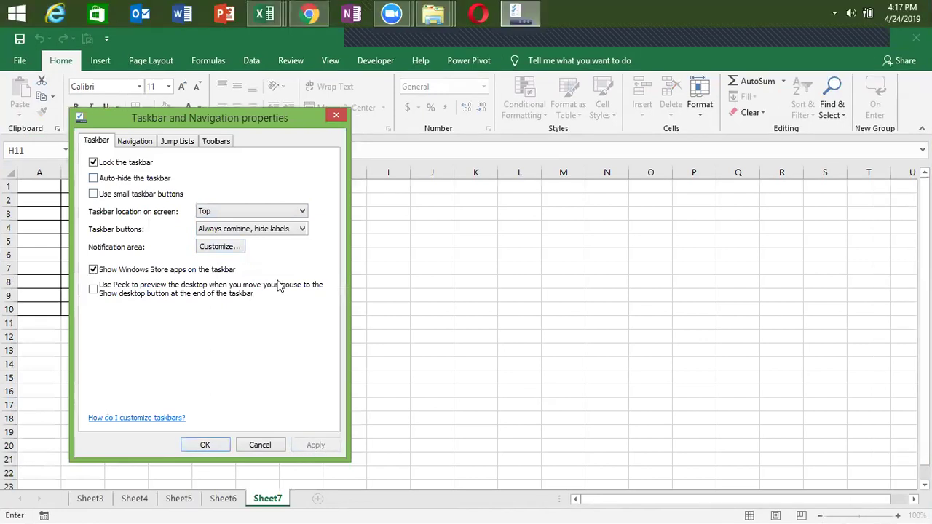
Set the taskbar location to Bottom, apply it, and close the Taskbar and Navigation properties
{"action": "left_click", "coordinate": [251, 211]}
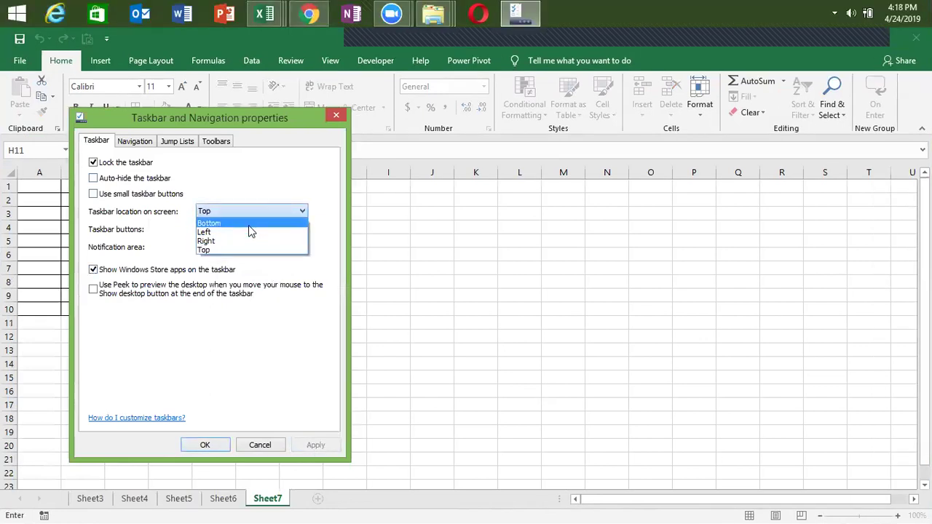
{"action": "left_click", "coordinate": [248, 223]}
{"action": "left_click", "coordinate": [321, 446]}
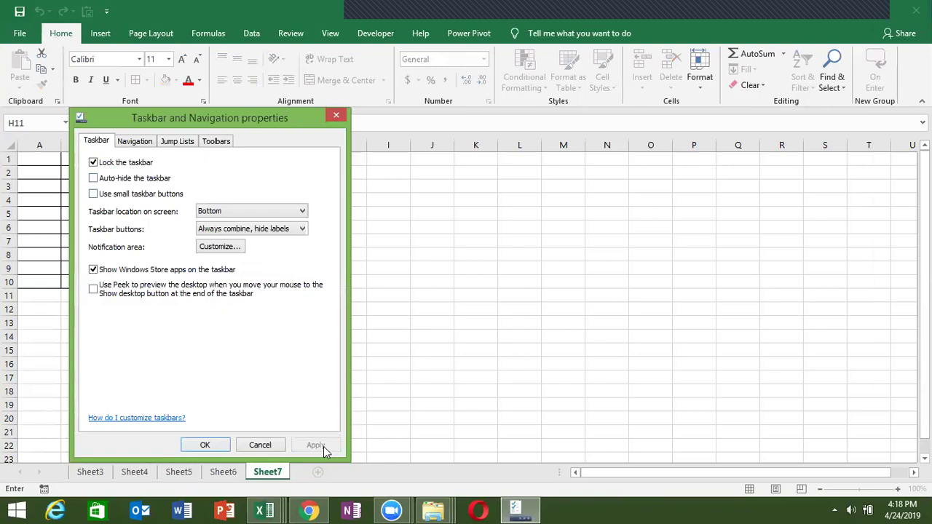
{"action": "left_click", "coordinate": [261, 445]}
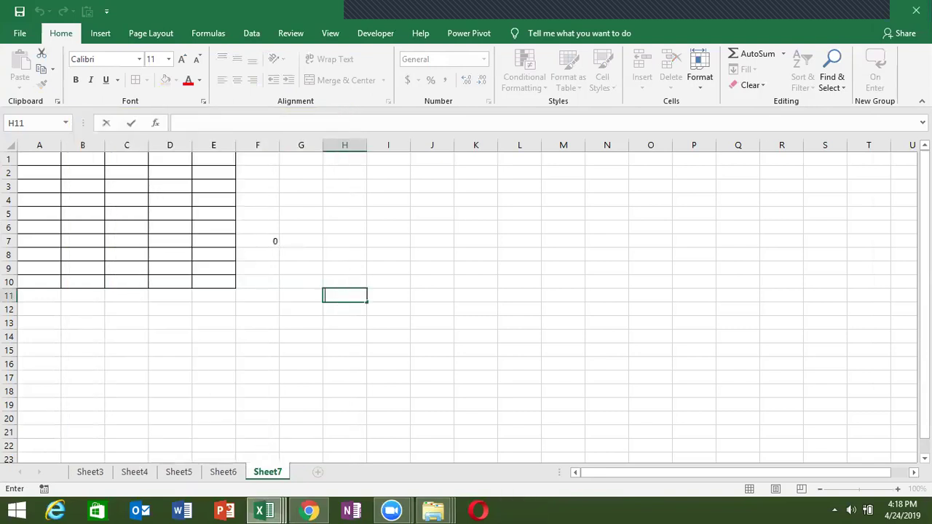
Close the MATH.xlsm workbook without saving its changes
{"action": "left_click", "coordinate": [917, 10]}
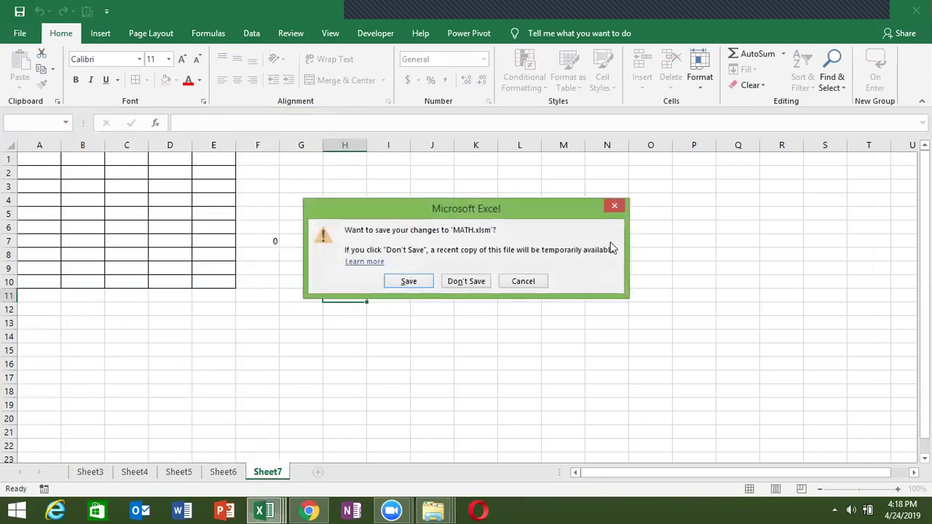
{"action": "left_click", "coordinate": [483, 281]}
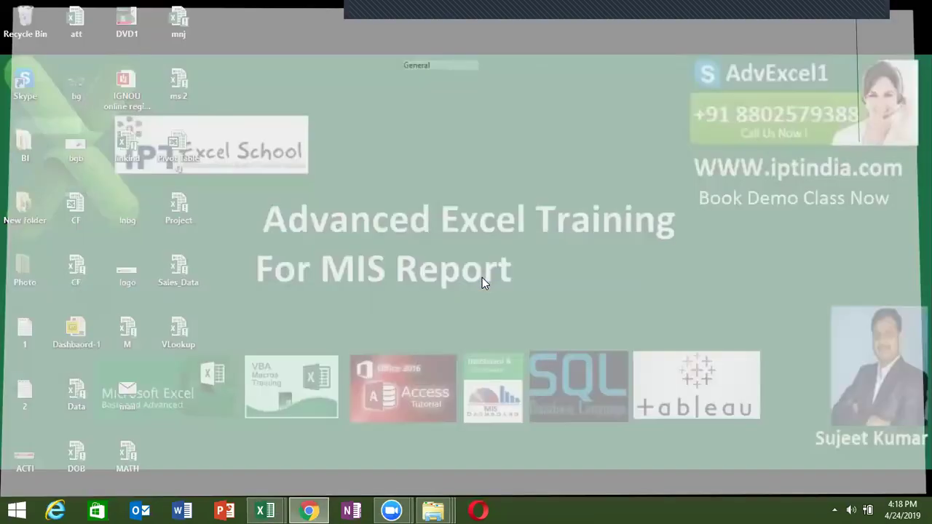